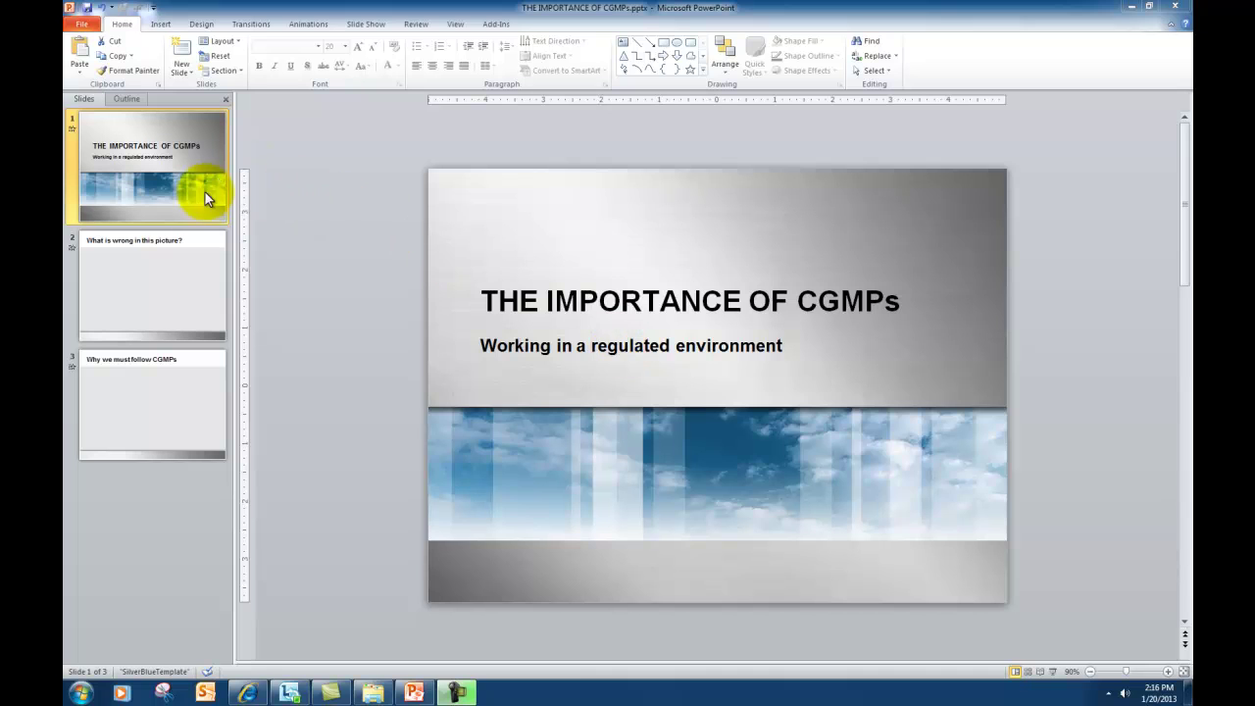
Step: Open slide 2, 'What is wrong in this picture?', for editing
{"action": "left_click", "coordinate": [191, 261]}
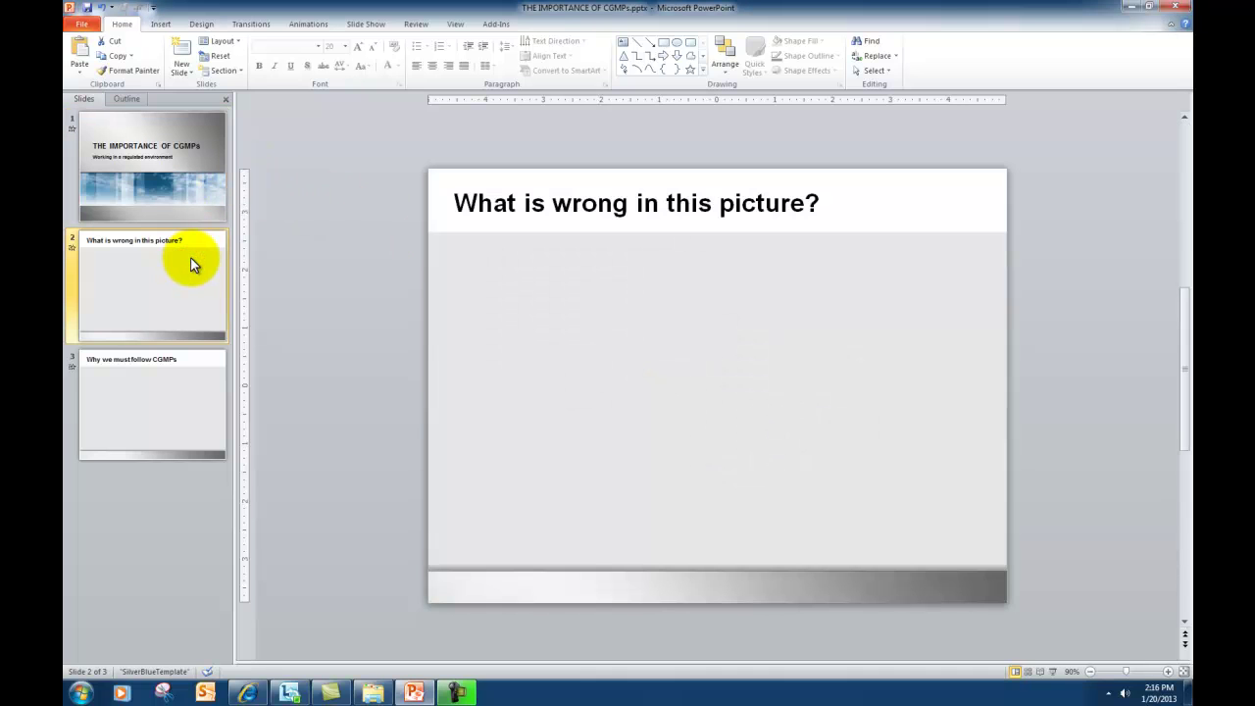
{"action": "left_click", "coordinate": [159, 24]}
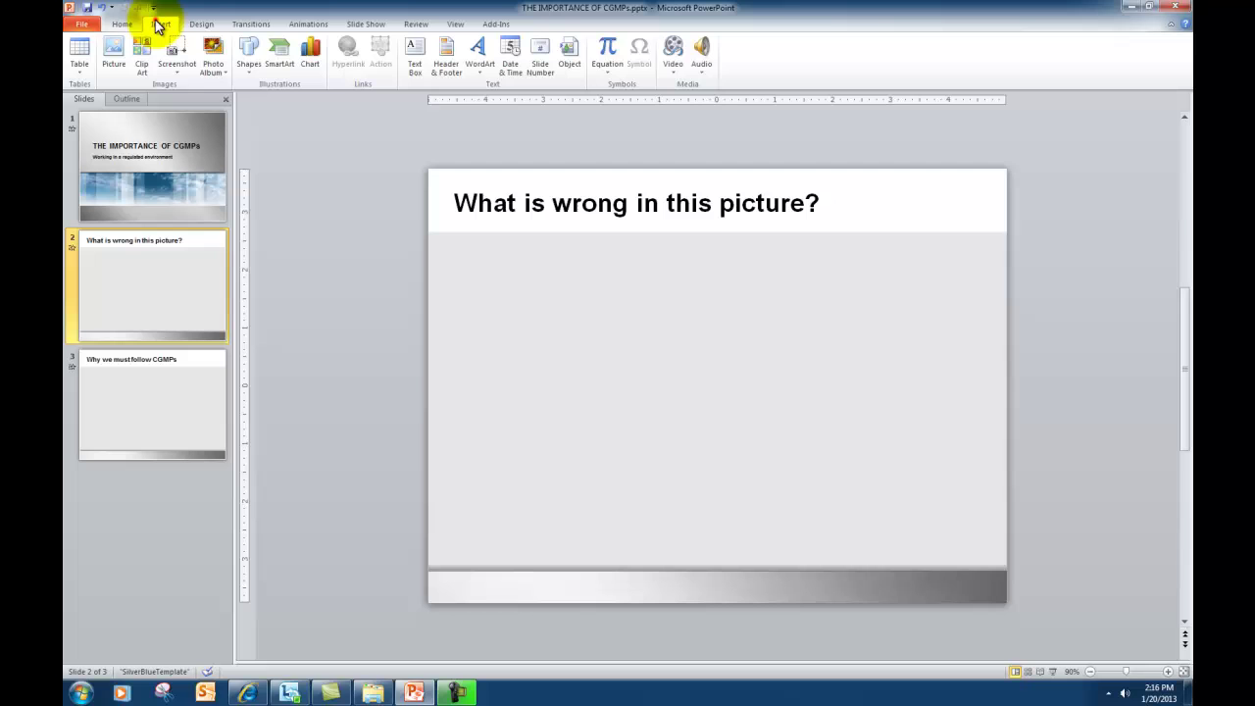
Step: Insert the AM2PAT.jpg cleanroom photo, enlarged and centred beneath the title
{"action": "left_click", "coordinate": [116, 59]}
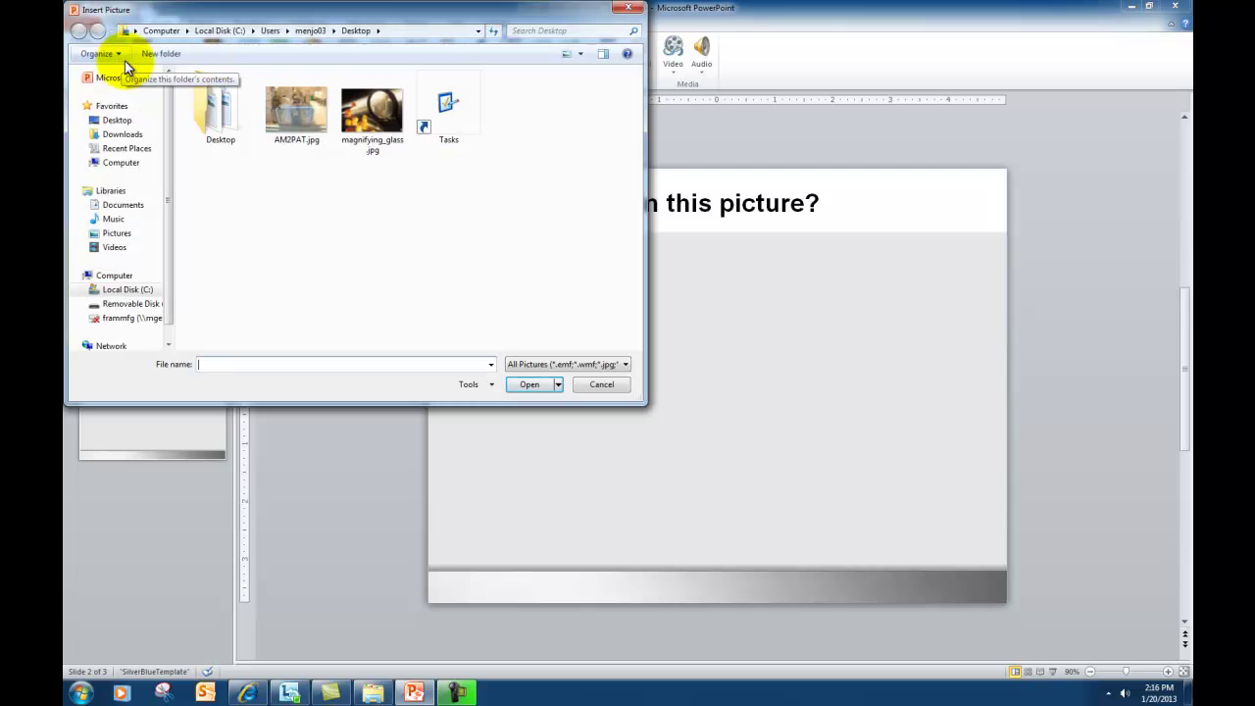
{"action": "double_click", "coordinate": [303, 119]}
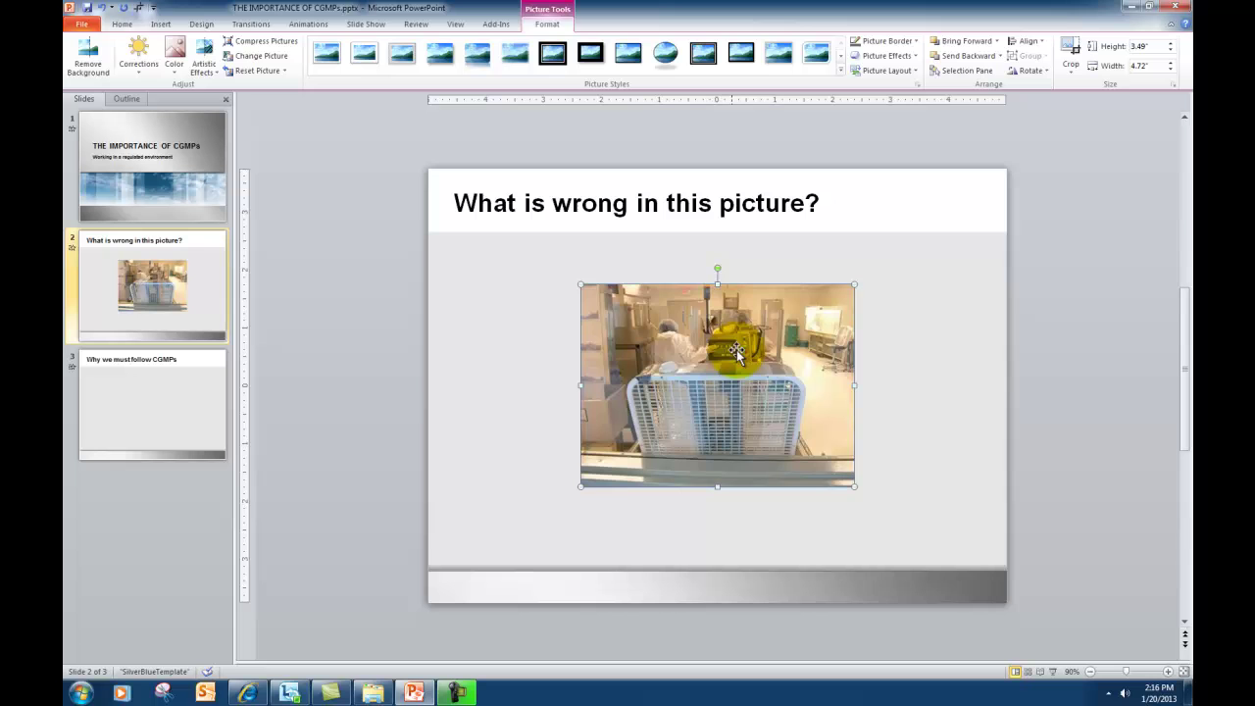
{"action": "left_click_drag", "start_coordinate": [753, 366], "coordinate": [632, 327]}
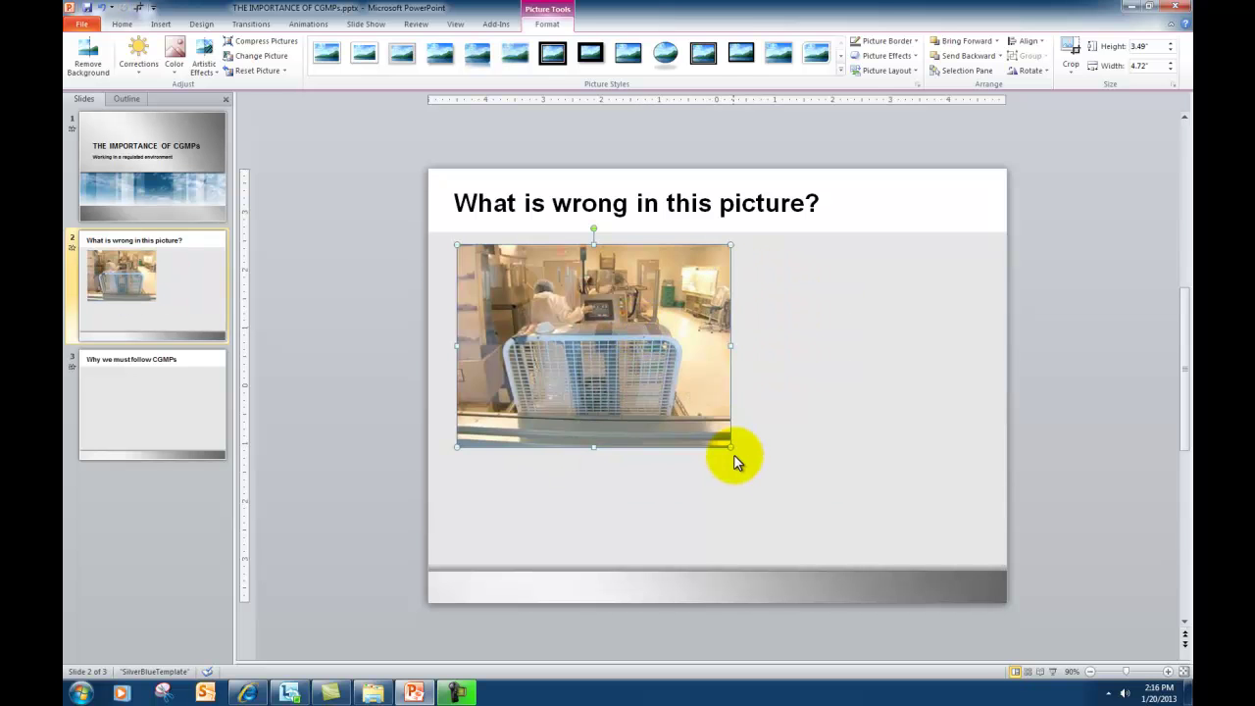
{"action": "left_click_drag", "start_coordinate": [733, 454], "coordinate": [881, 530]}
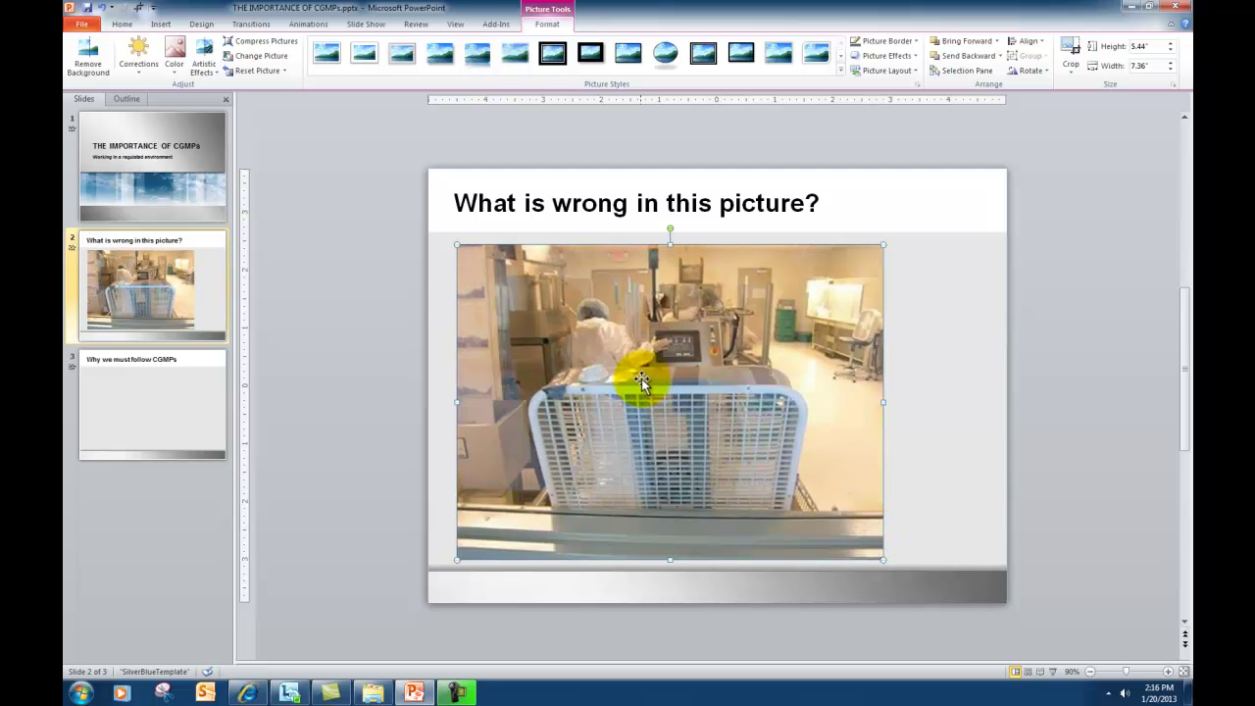
{"action": "left_click_drag", "start_coordinate": [641, 380], "coordinate": [681, 379]}
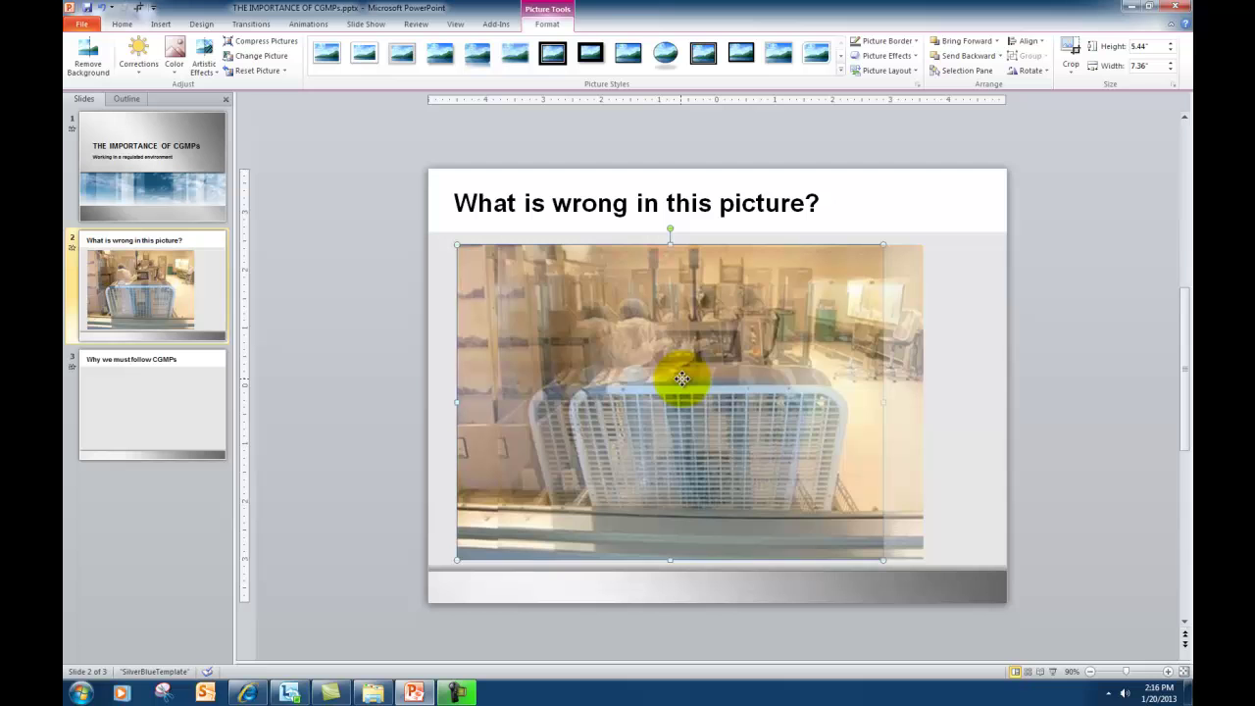
{"action": "left_click_drag", "start_coordinate": [682, 378], "coordinate": [689, 382]}
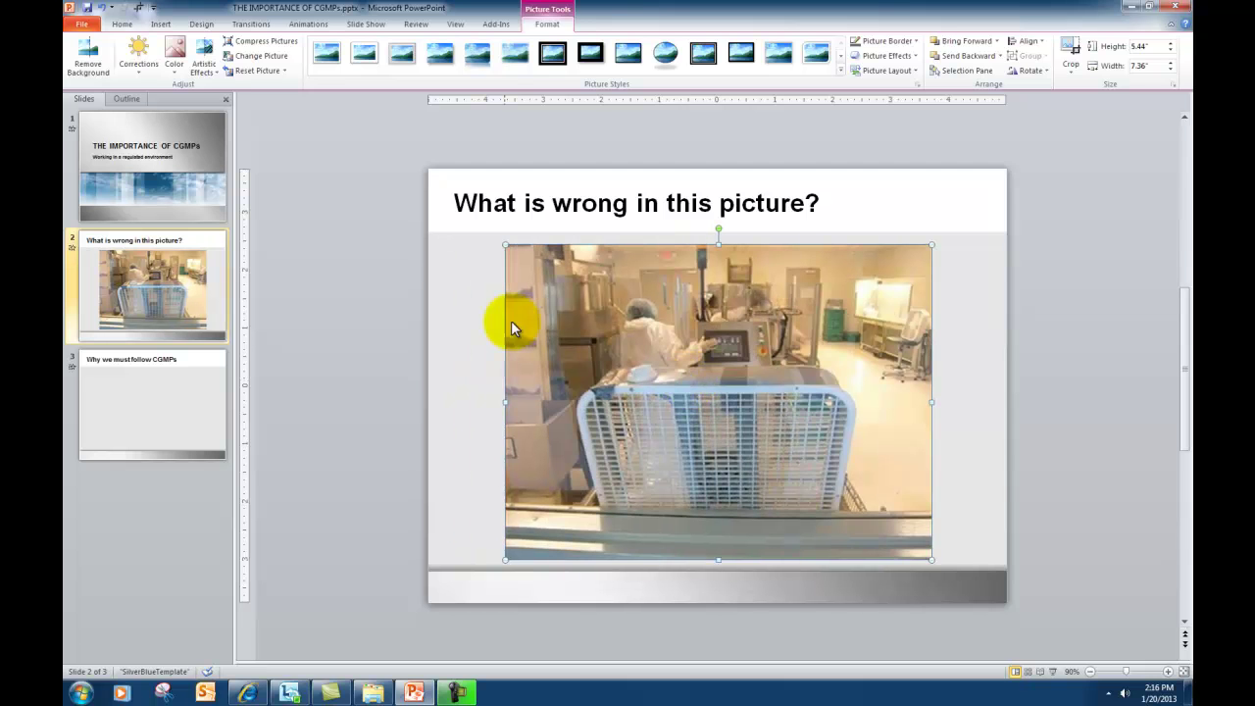
{"action": "left_click", "coordinate": [472, 322]}
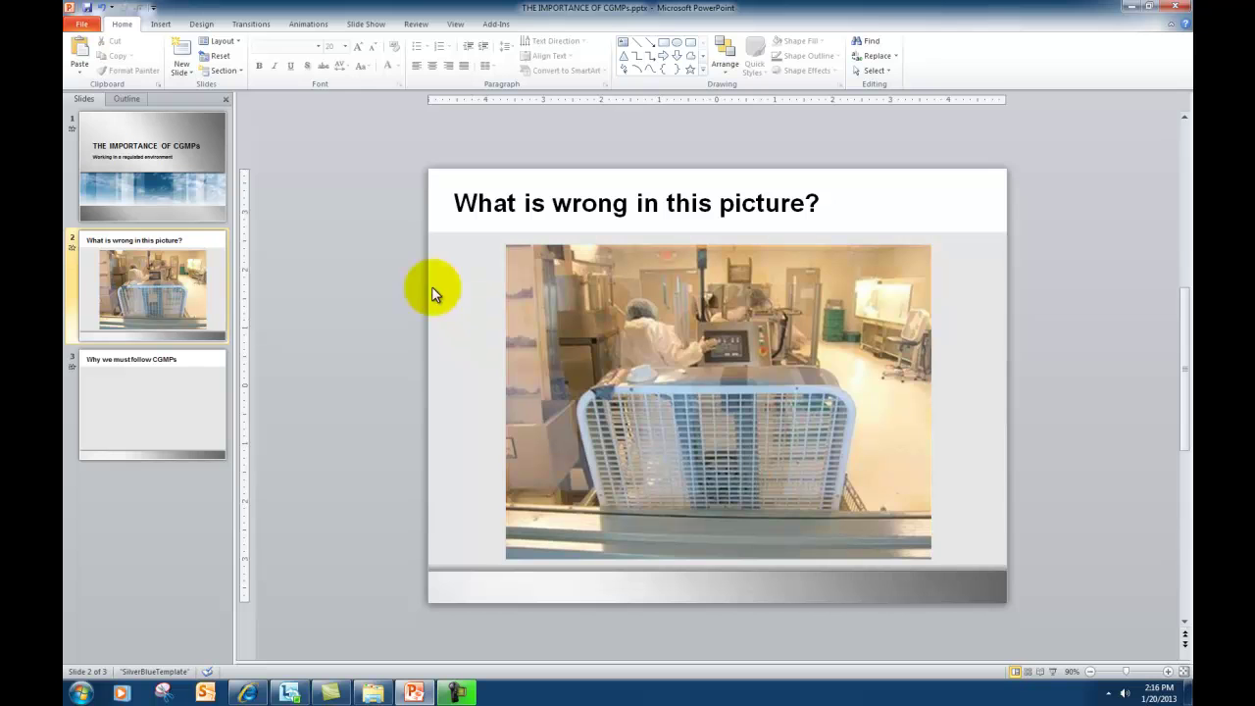
Step: Draw a rounded rectangle over the box fan in the photo
{"action": "left_click", "coordinate": [162, 27]}
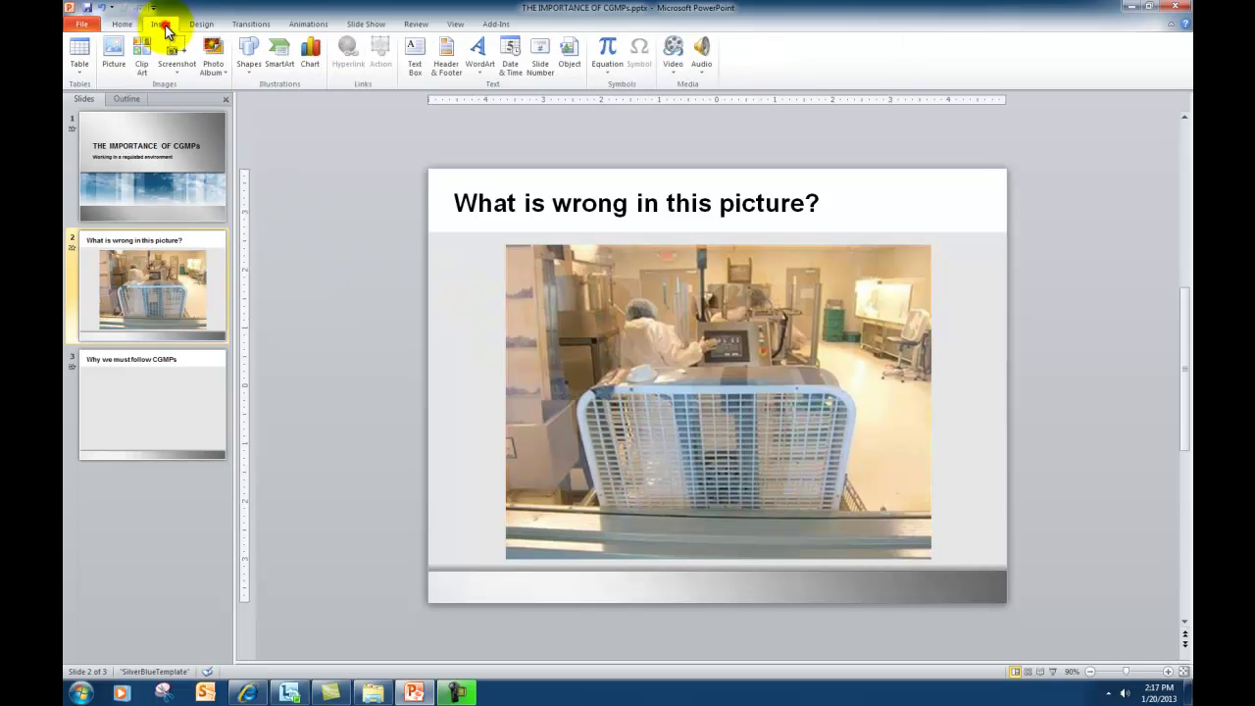
{"action": "left_click", "coordinate": [248, 68]}
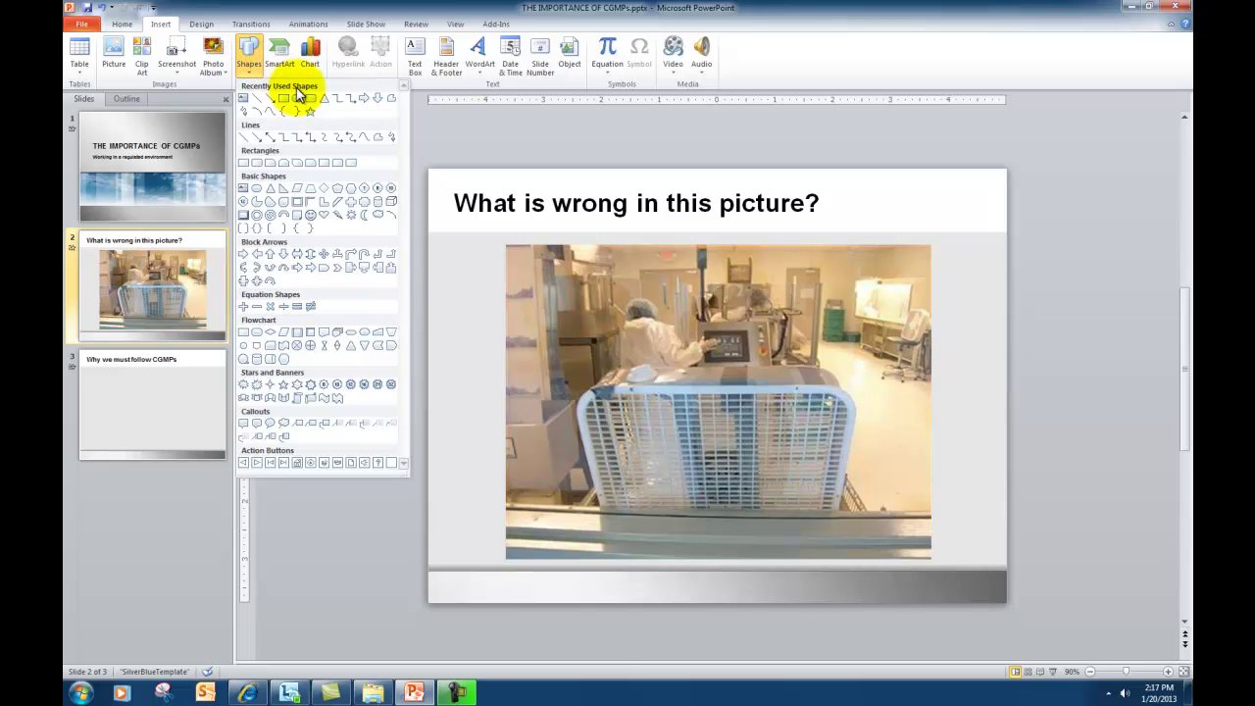
{"action": "left_click", "coordinate": [310, 101]}
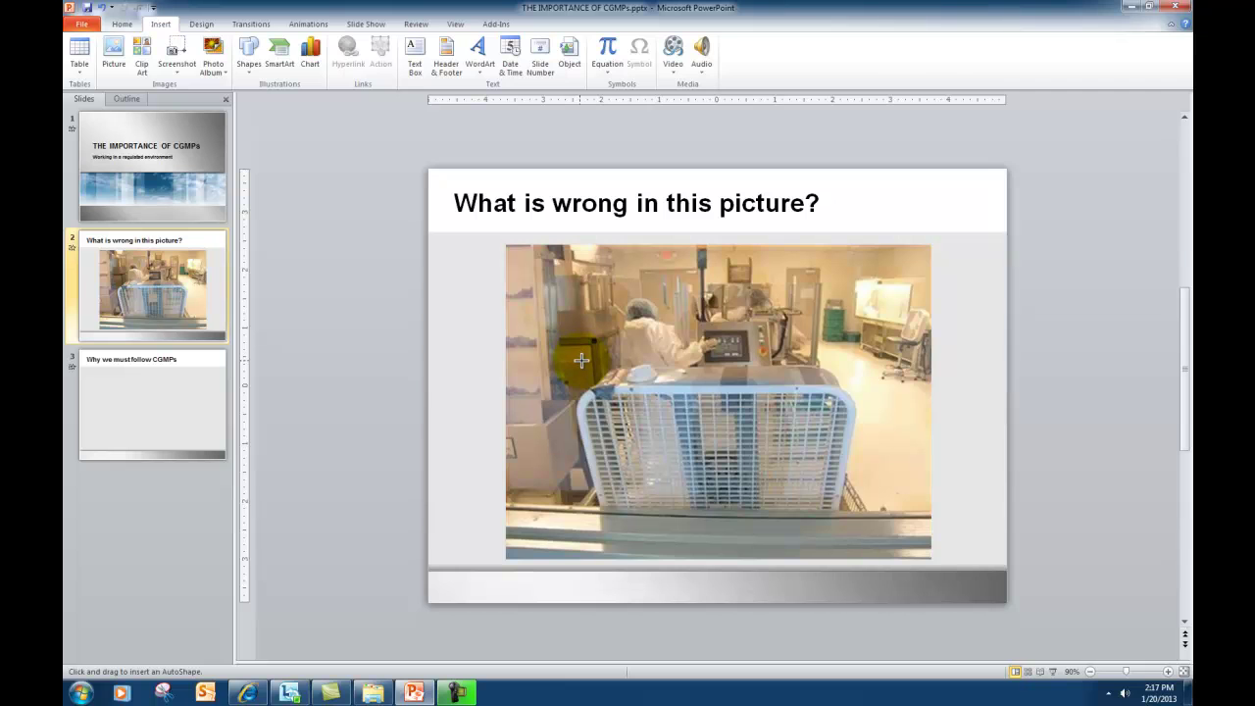
{"action": "mouse_move", "coordinate": [580, 361]}
{"action": "left_mouse_down"}
{"action": "mouse_move", "coordinate": [853, 507]}
{"action": "mouse_move", "coordinate": [853, 526]}
{"action": "left_mouse_up"}
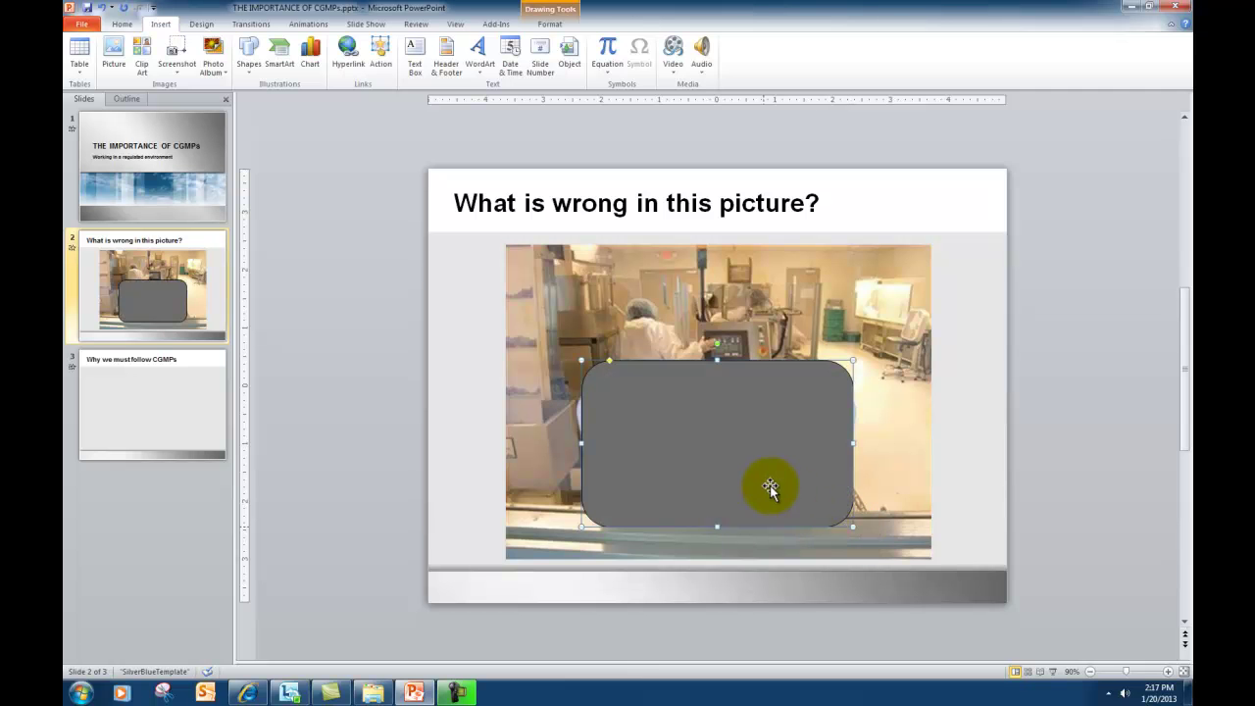
Step: Format the rounded rectangle with no fill and a red 4 pt outline
{"action": "right_click", "coordinate": [737, 471]}
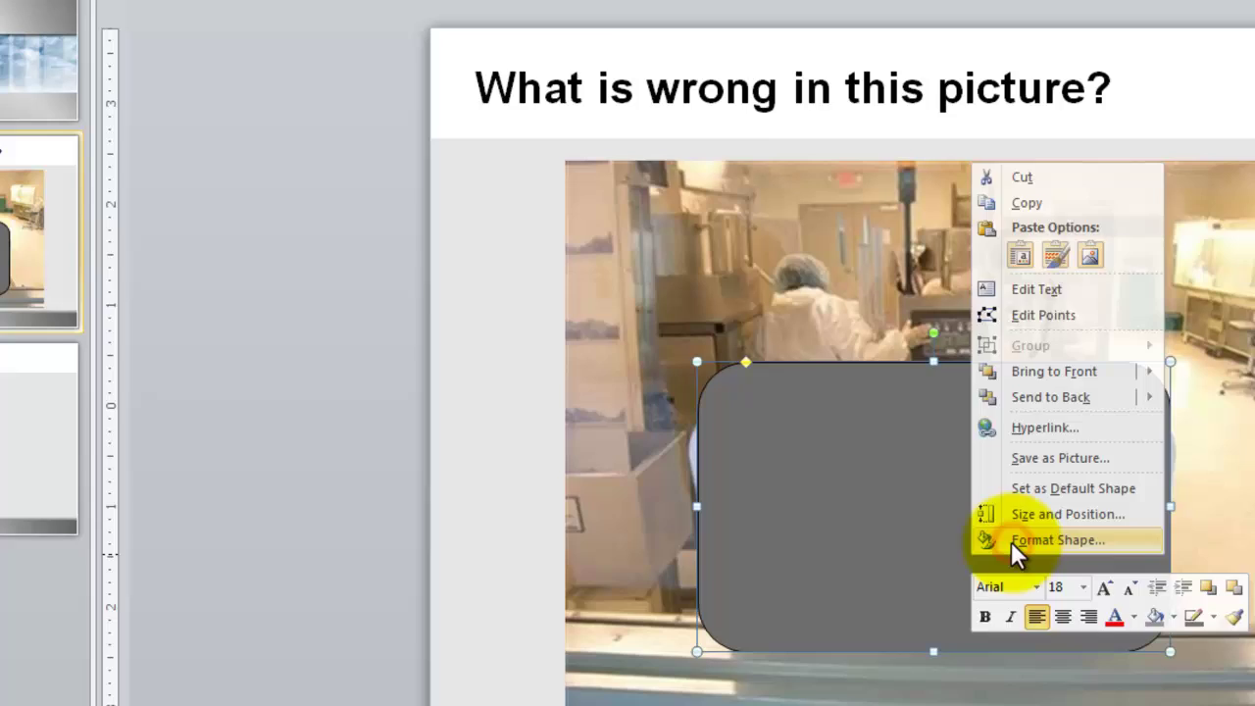
{"action": "left_click", "coordinate": [947, 522]}
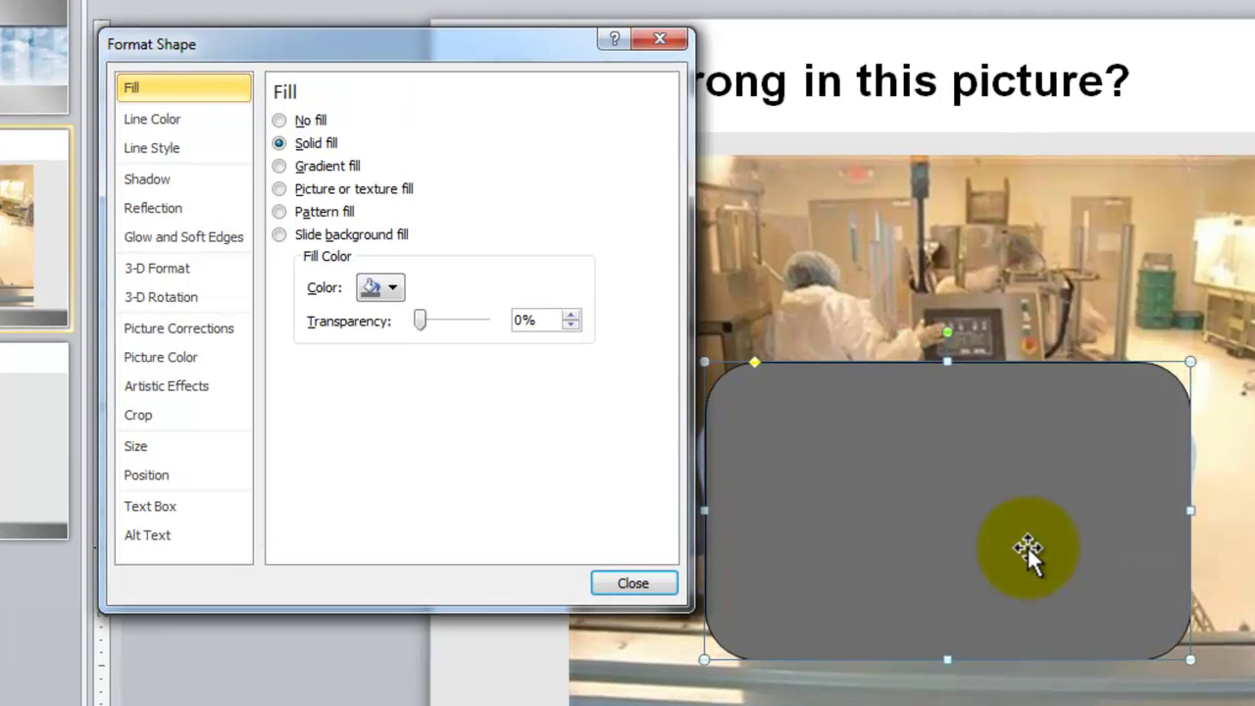
{"action": "left_click", "coordinate": [278, 120]}
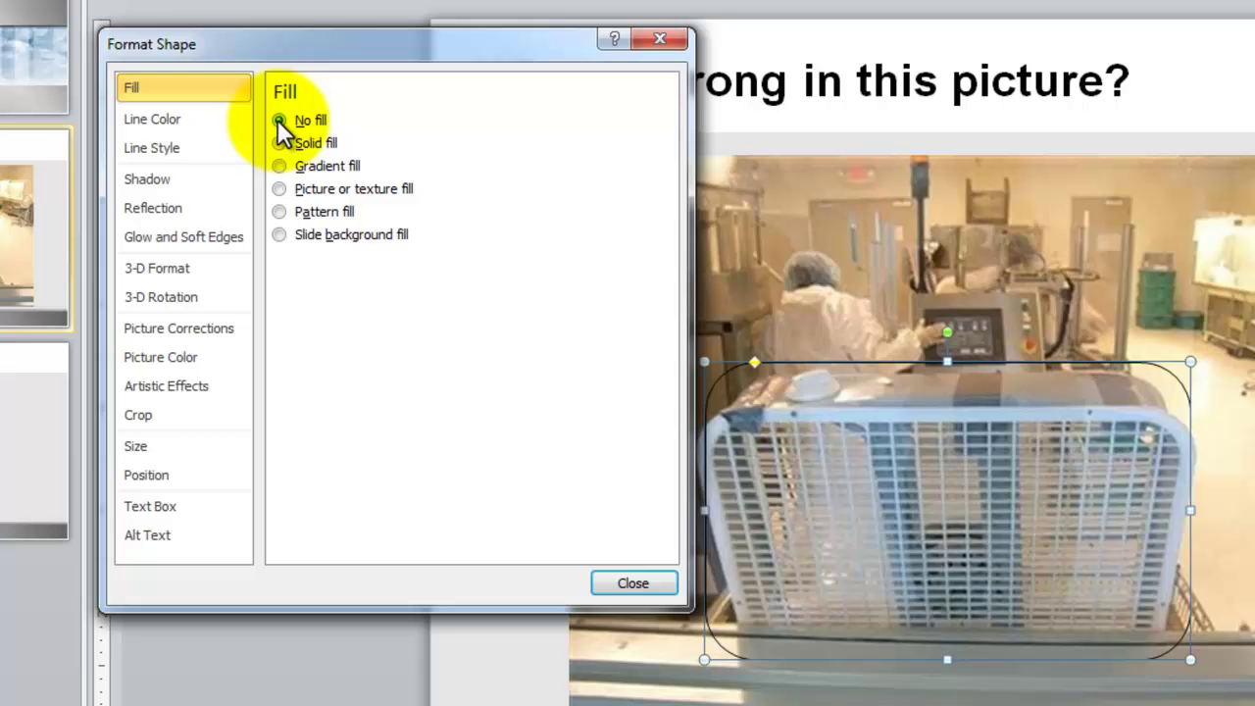
{"action": "left_click", "coordinate": [196, 122]}
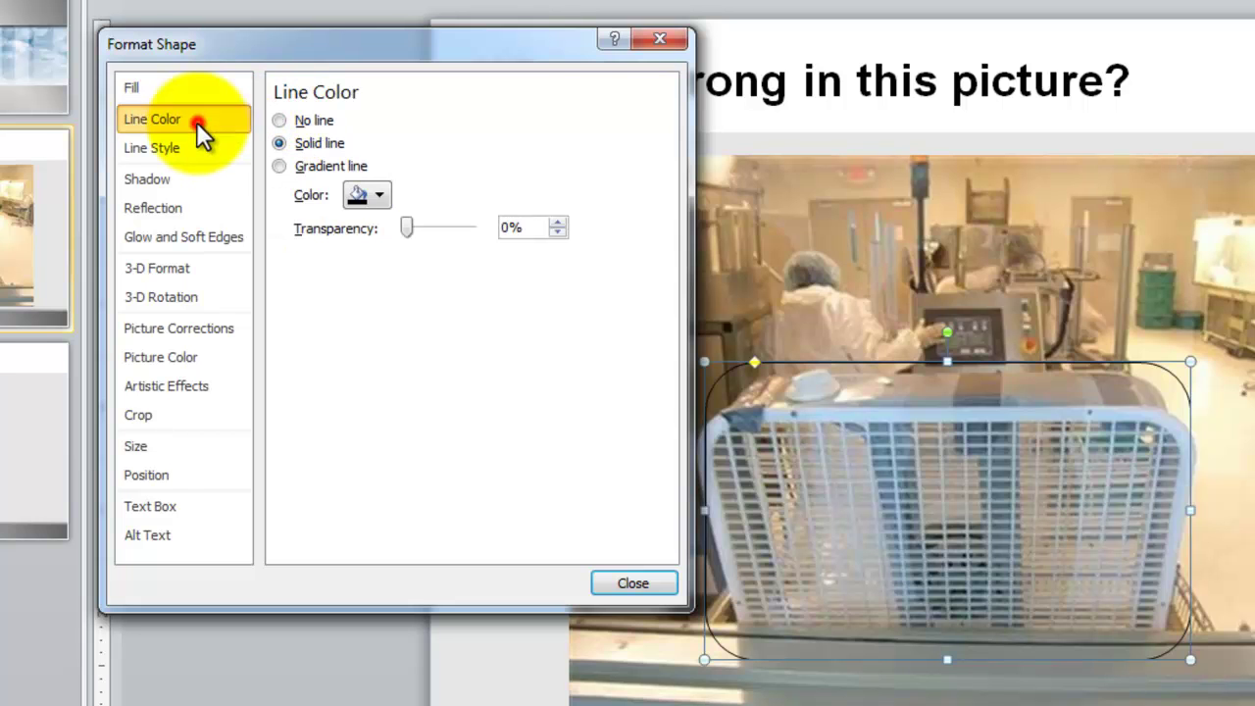
{"action": "left_click", "coordinate": [379, 194]}
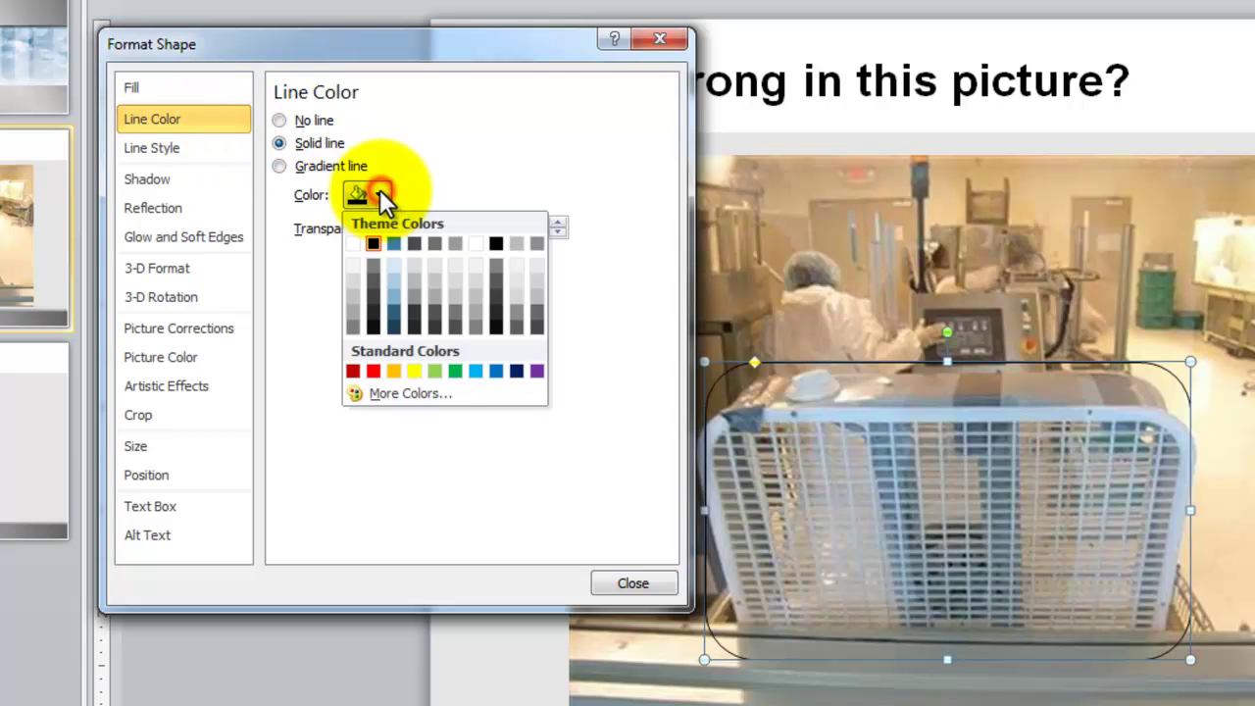
{"action": "left_click", "coordinate": [376, 370]}
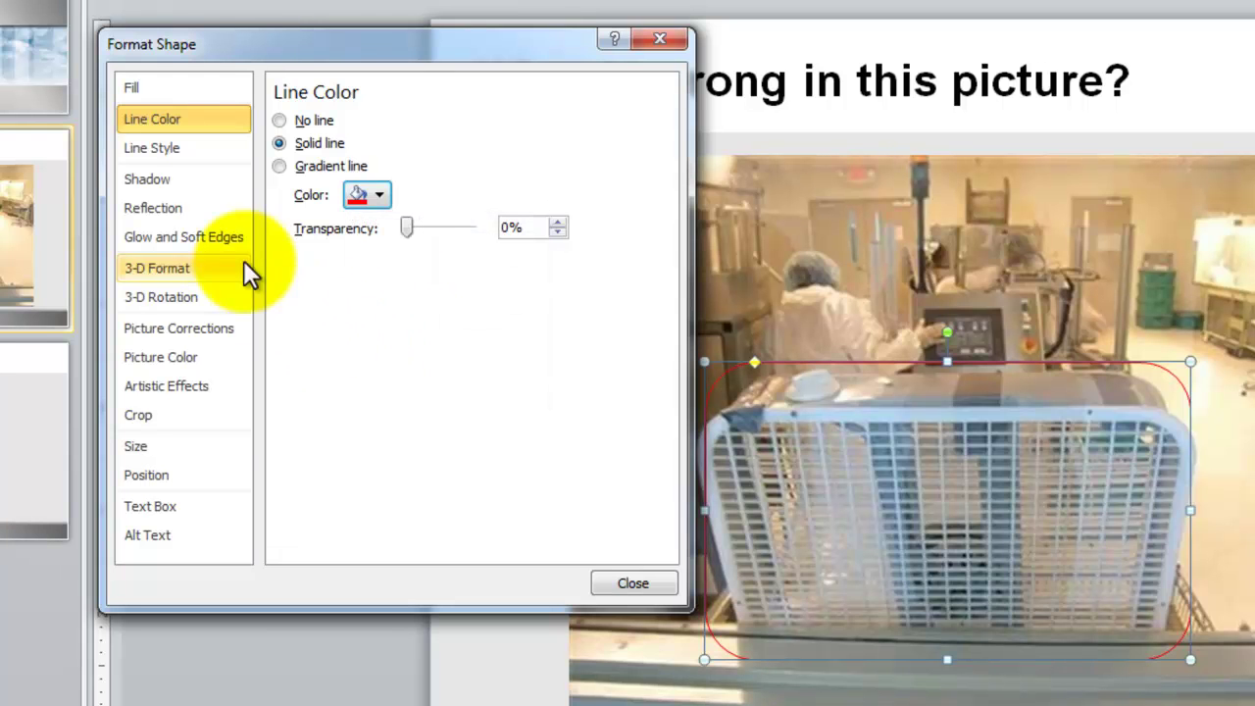
{"action": "left_click", "coordinate": [169, 148]}
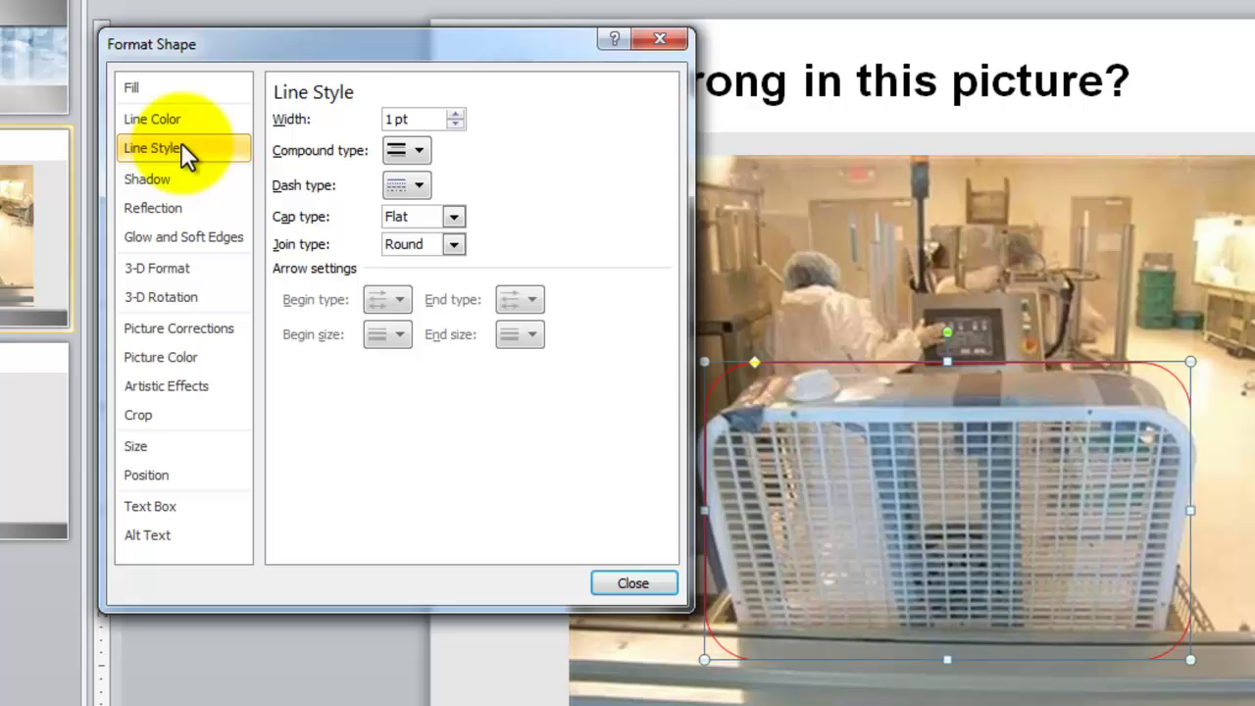
{"action": "left_click", "coordinate": [455, 114]}
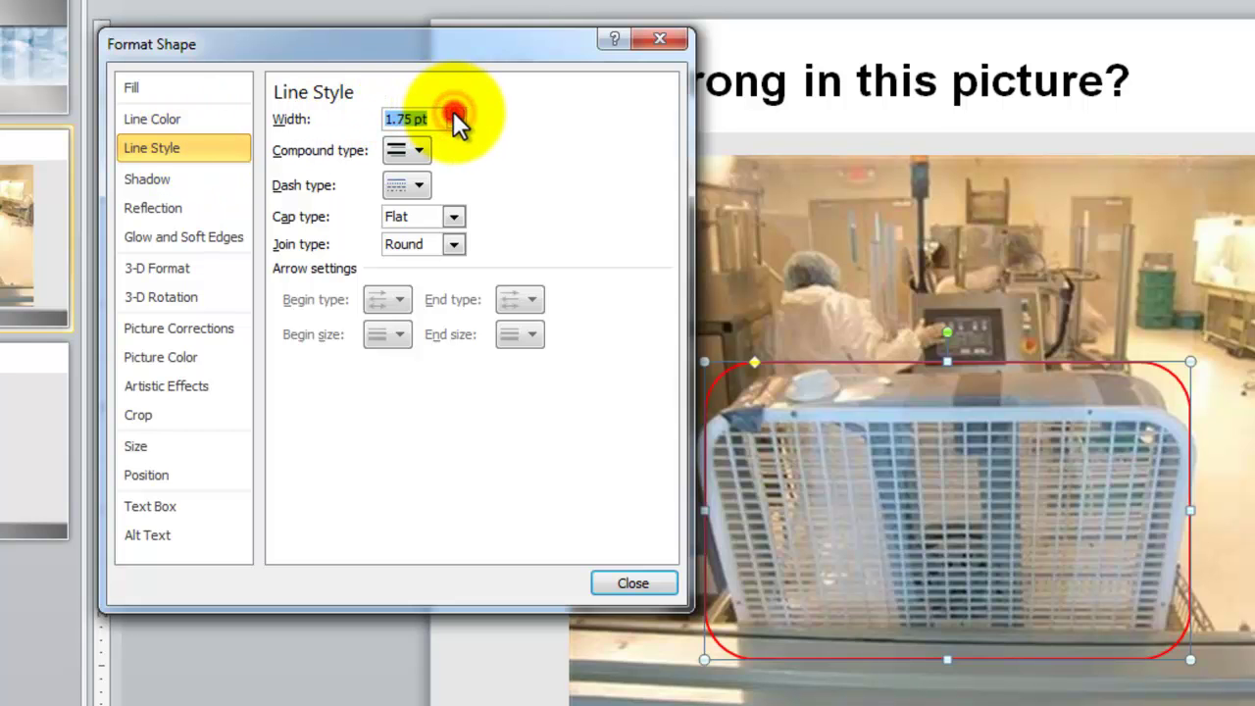
{"action": "left_click", "coordinate": [455, 113]}
{"action": "left_click", "coordinate": [455, 113]}
{"action": "left_click", "coordinate": [455, 114]}
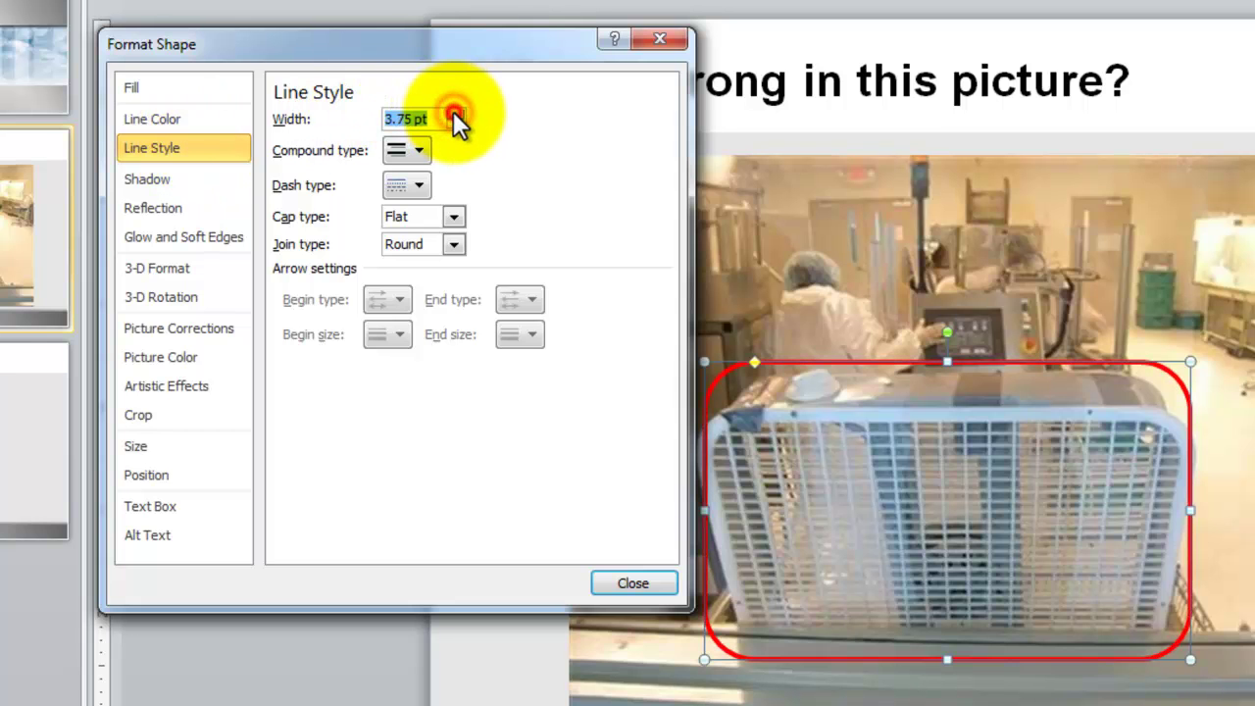
{"action": "left_click", "coordinate": [454, 114]}
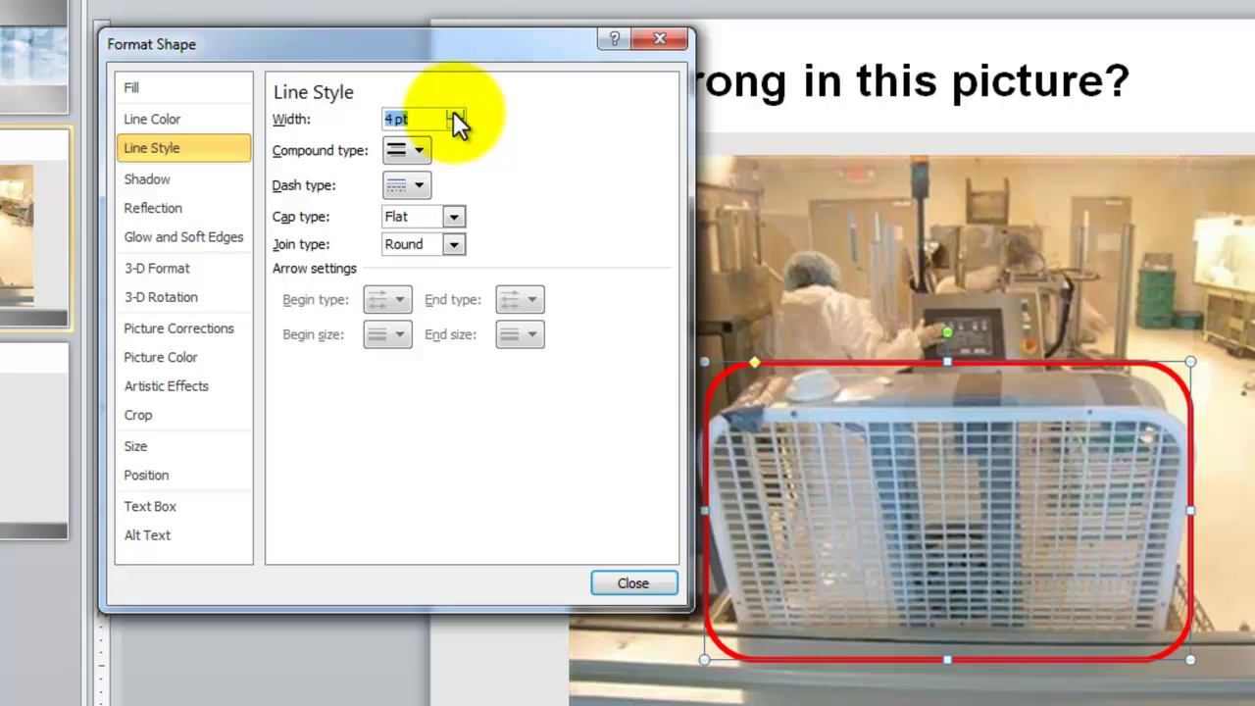
{"action": "left_click", "coordinate": [667, 576]}
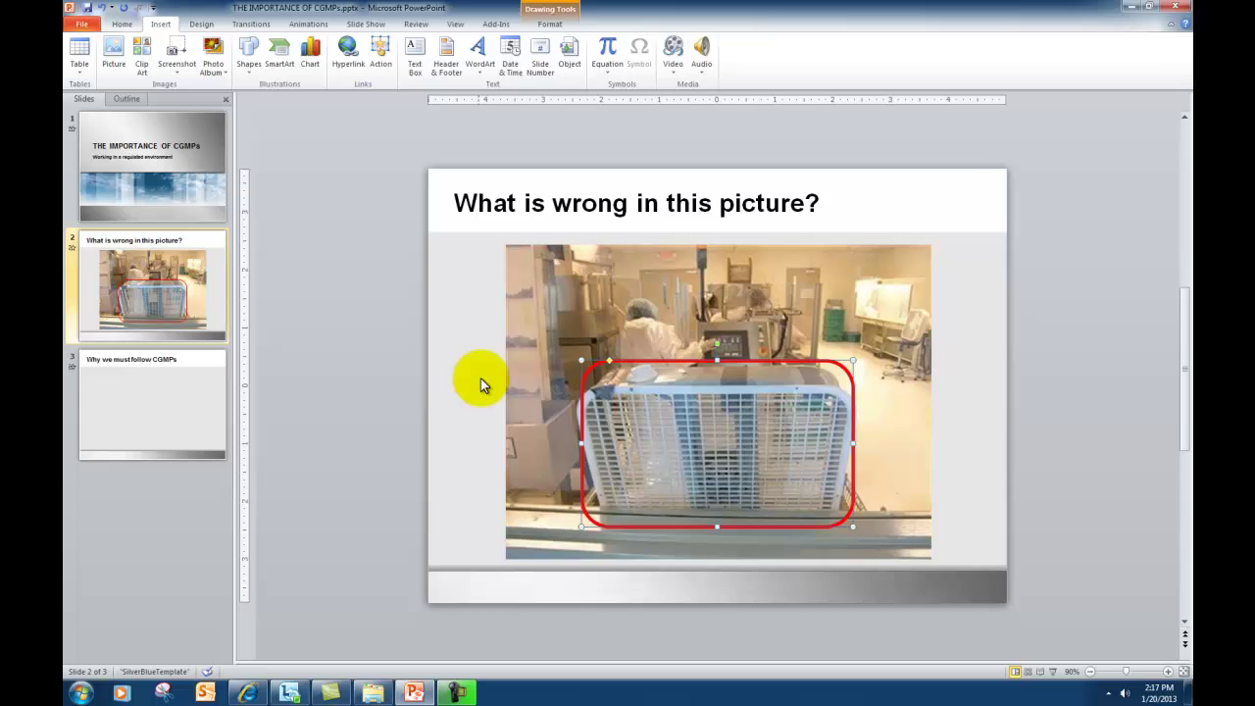
Step: Apply a Fade entrance animation to the red frame around the fan
{"action": "left_click", "coordinate": [476, 381]}
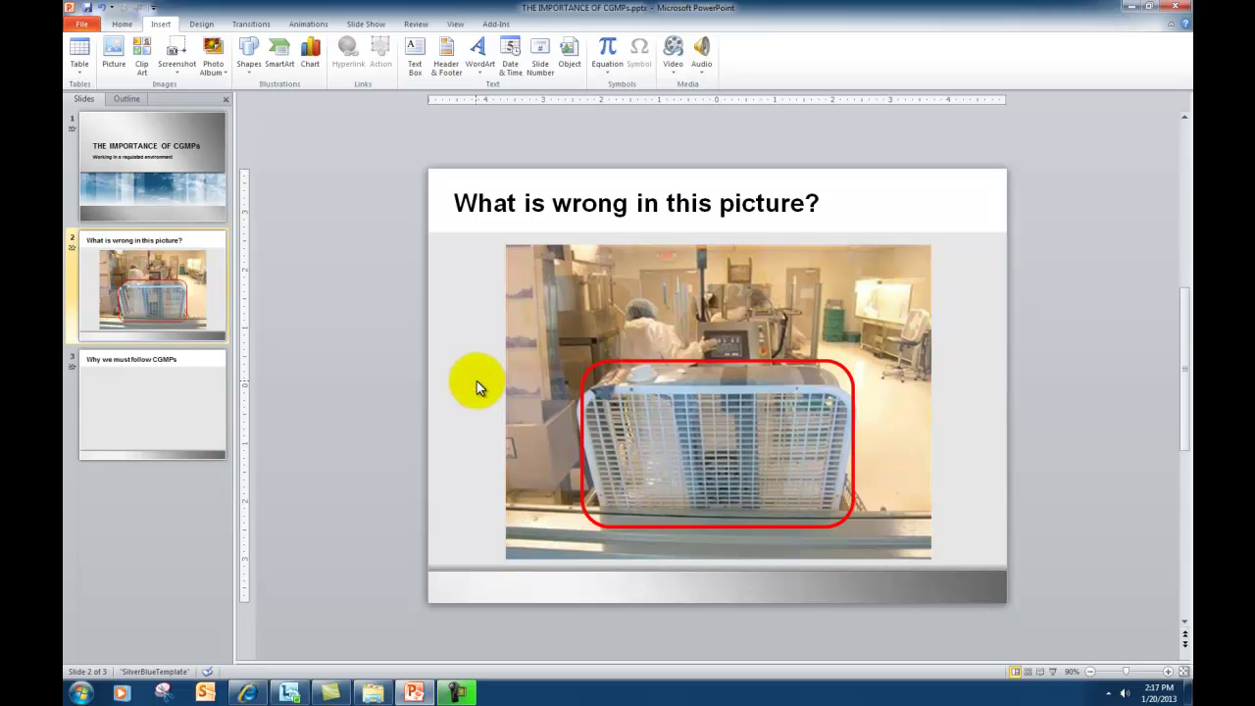
{"action": "left_click", "coordinate": [307, 27]}
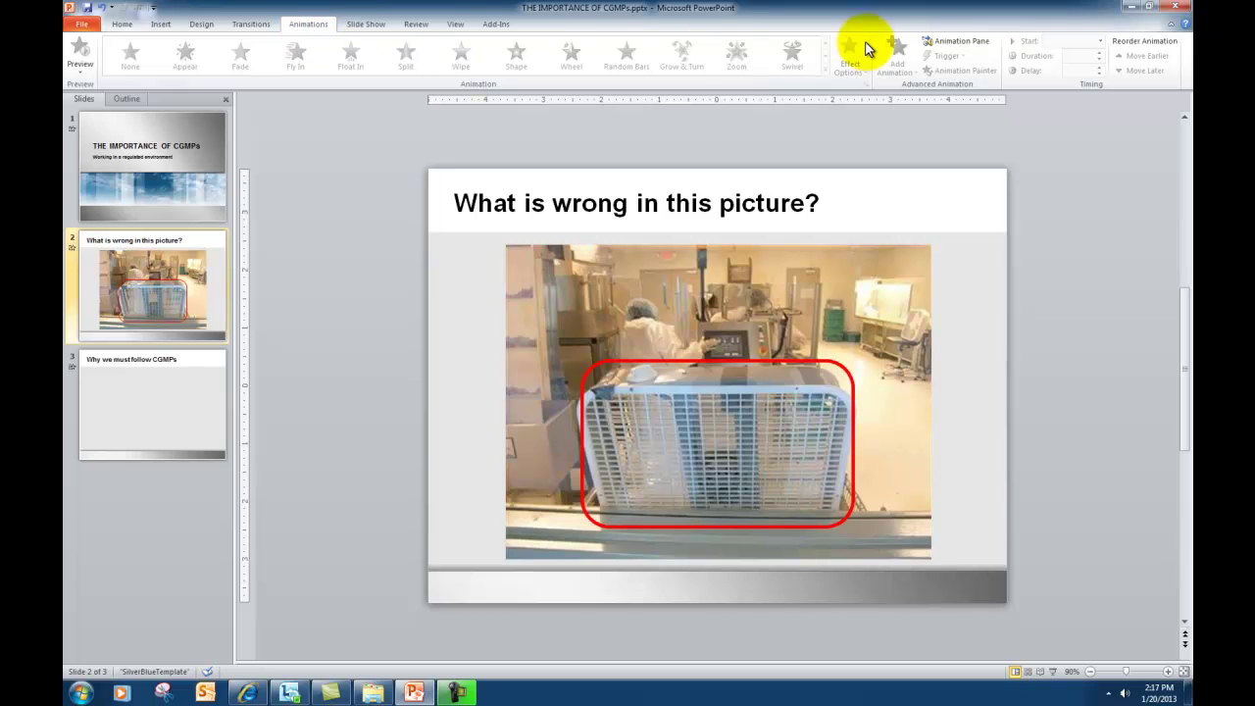
{"action": "left_click", "coordinate": [936, 42]}
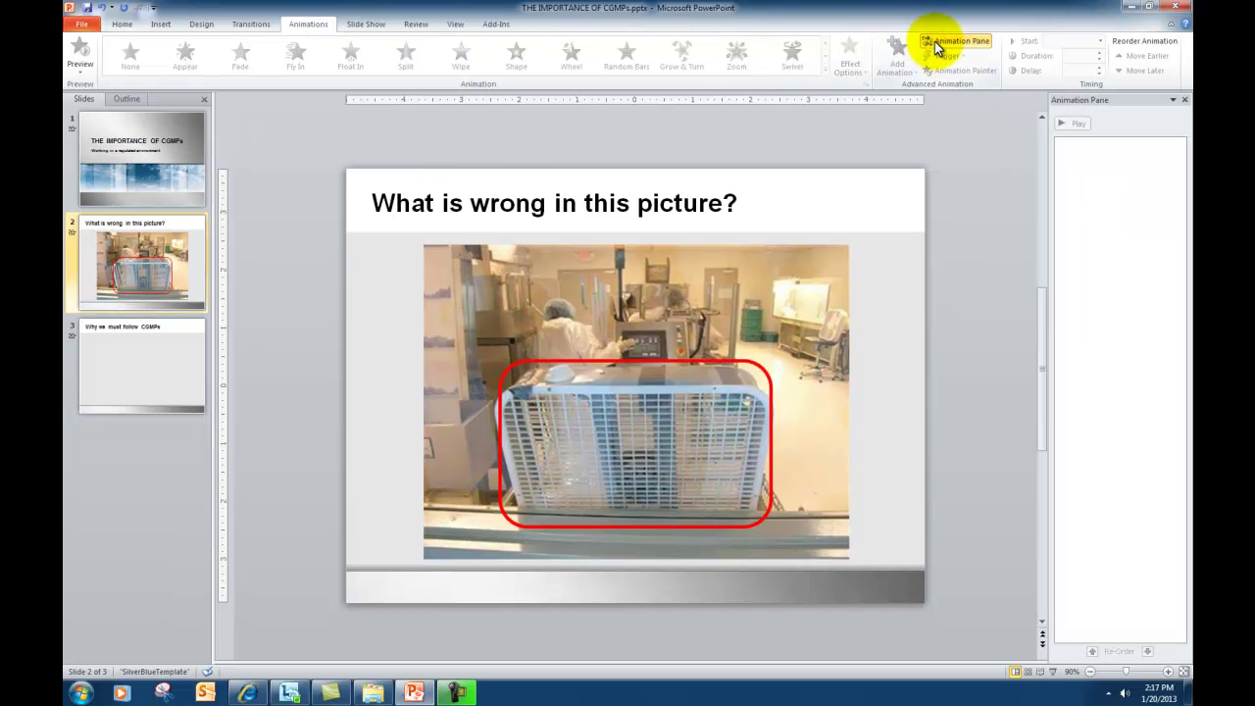
{"action": "left_click", "coordinate": [600, 361]}
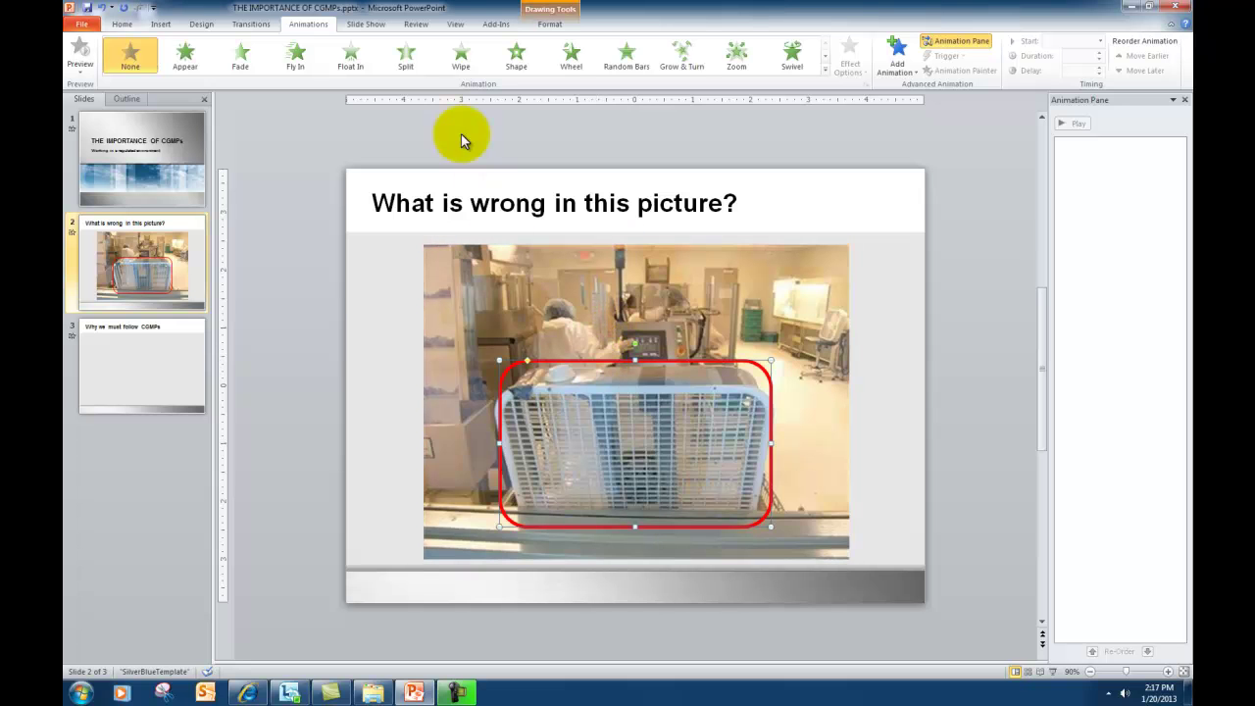
{"action": "left_click", "coordinate": [245, 59]}
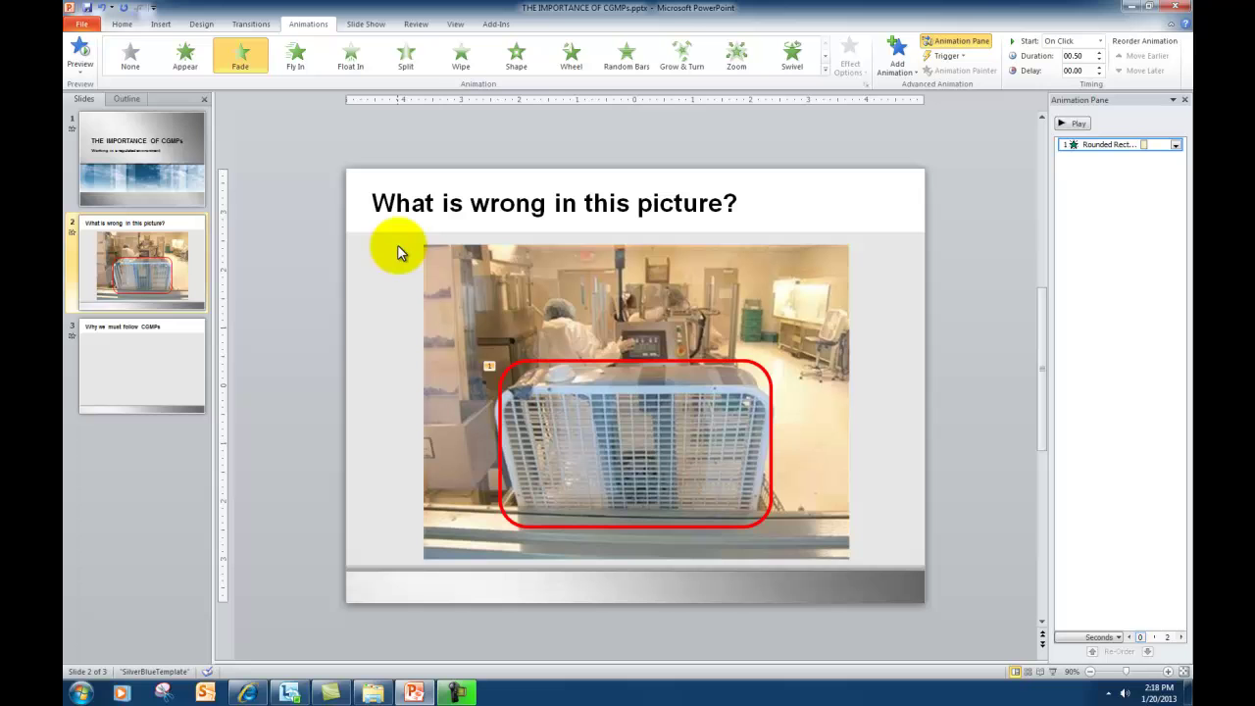
{"action": "left_click", "coordinate": [160, 23]}
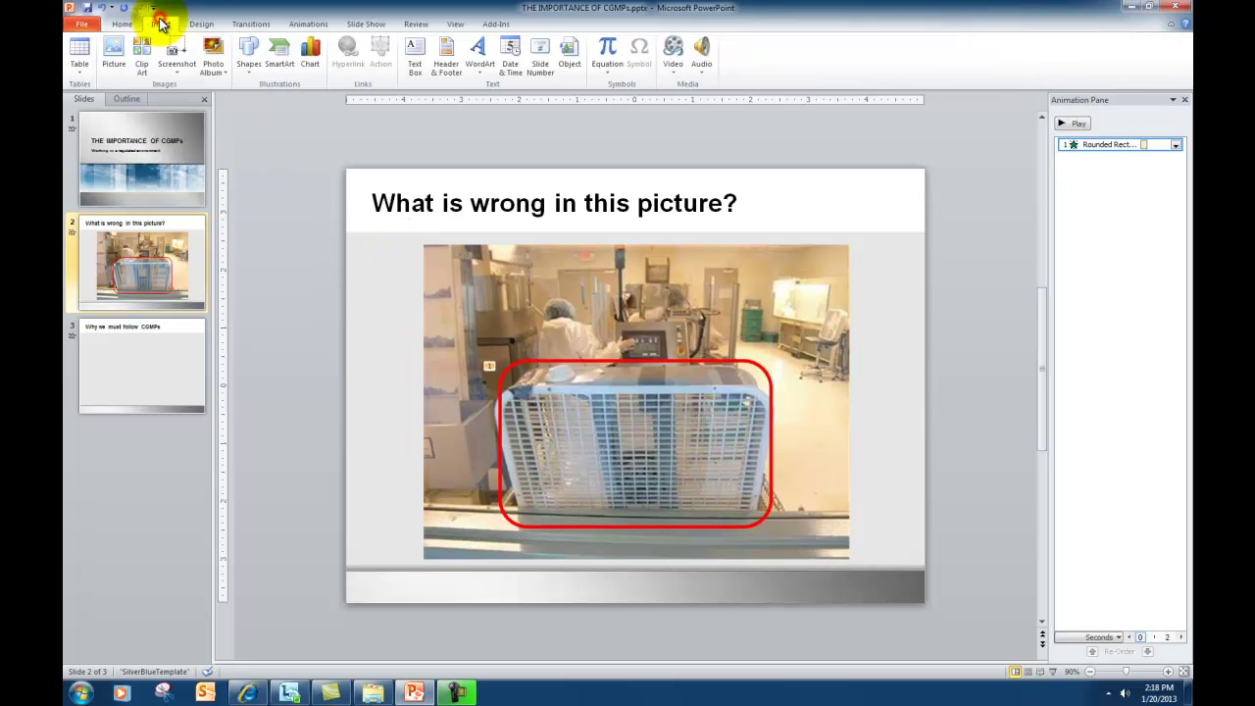
Step: Draw a second rounded rectangle covering the fan inside the red frame
{"action": "left_click", "coordinate": [245, 61]}
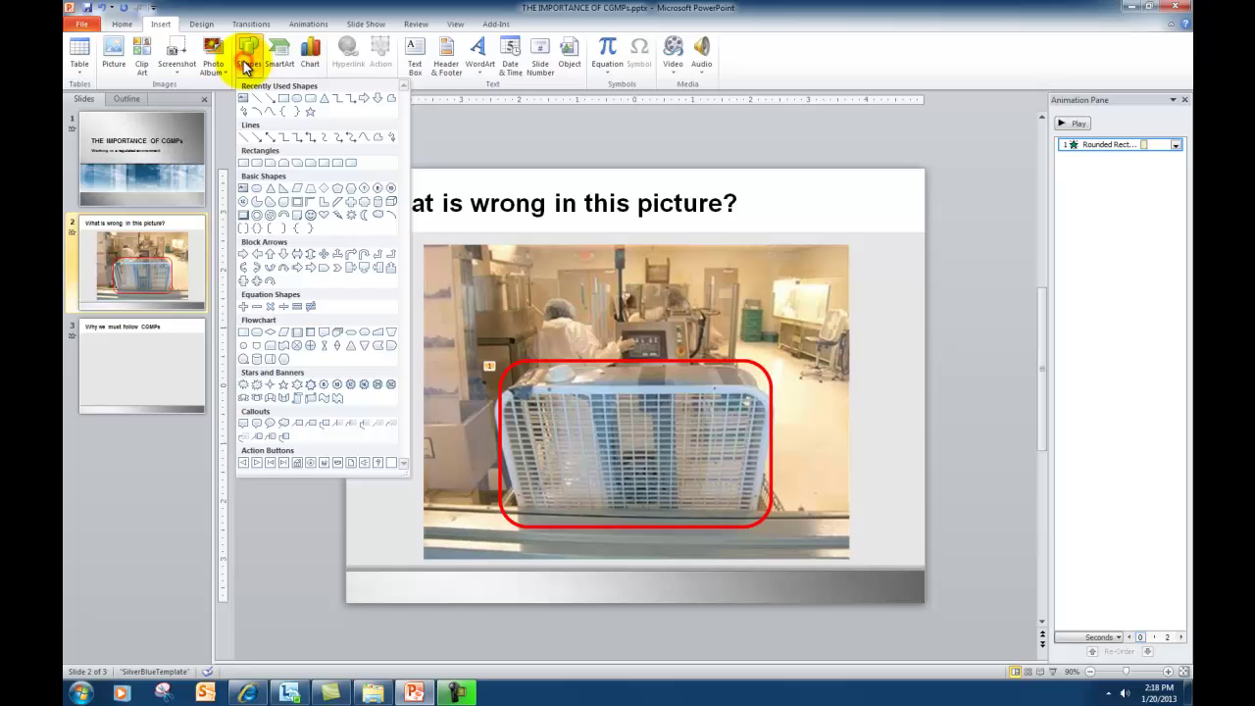
{"action": "left_click", "coordinate": [310, 99]}
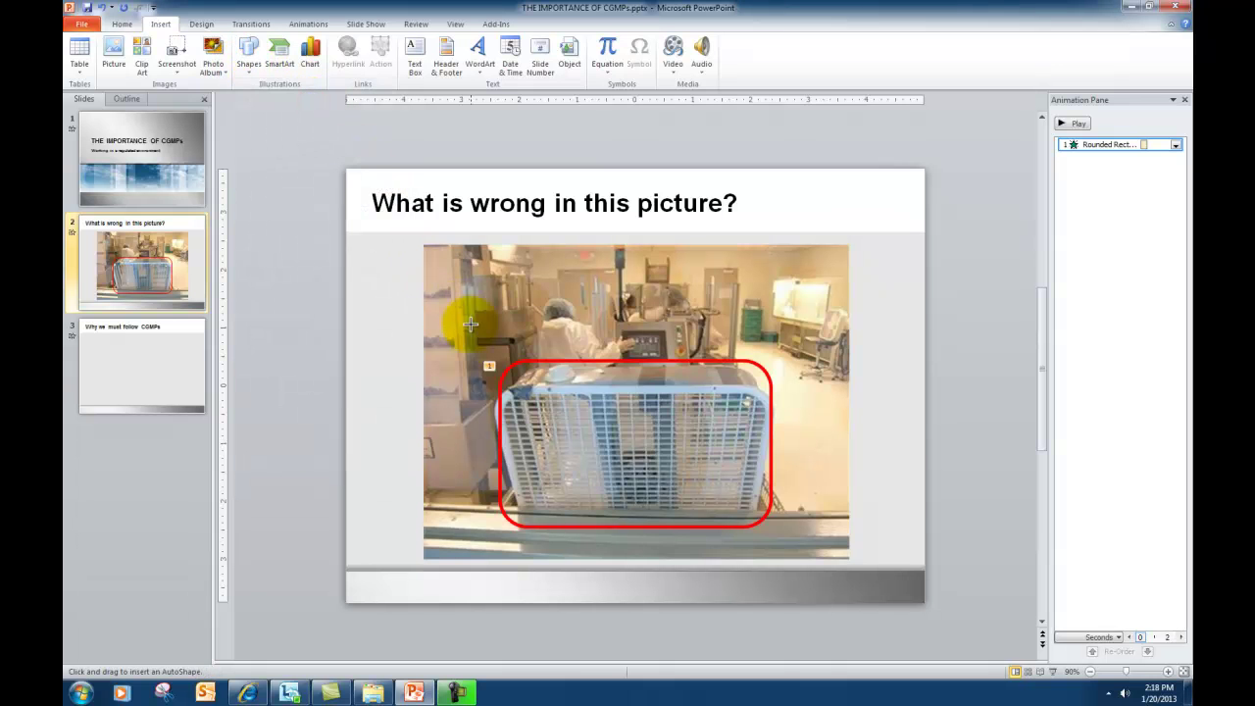
{"action": "left_click_drag", "start_coordinate": [556, 389], "coordinate": [762, 517]}
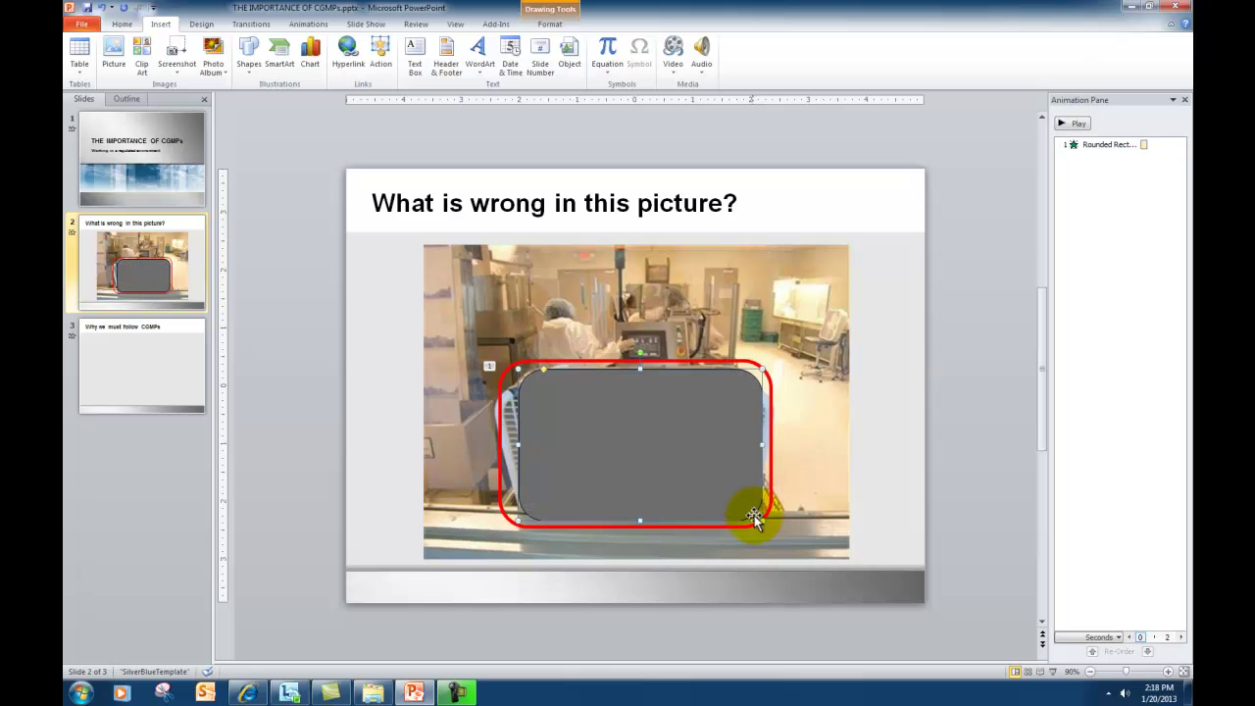
{"action": "right_click", "coordinate": [670, 469]}
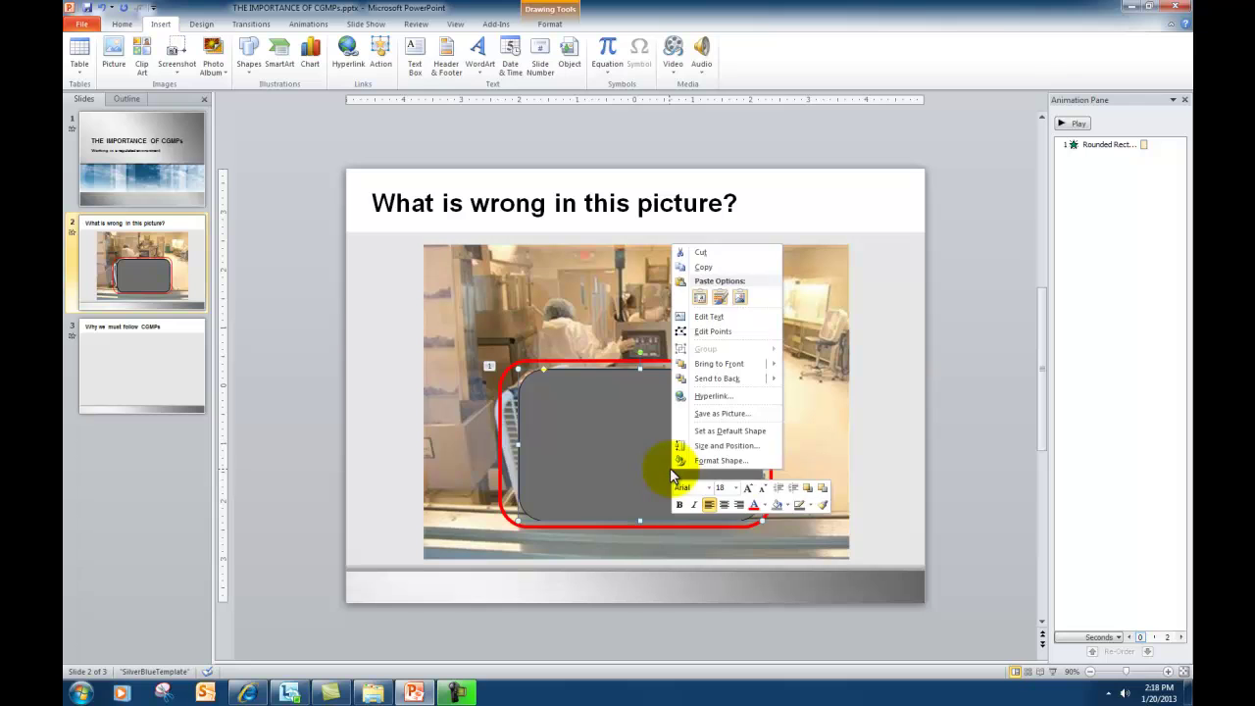
Step: Give the new shape 85% fill transparency and no outline
{"action": "left_click", "coordinate": [706, 459]}
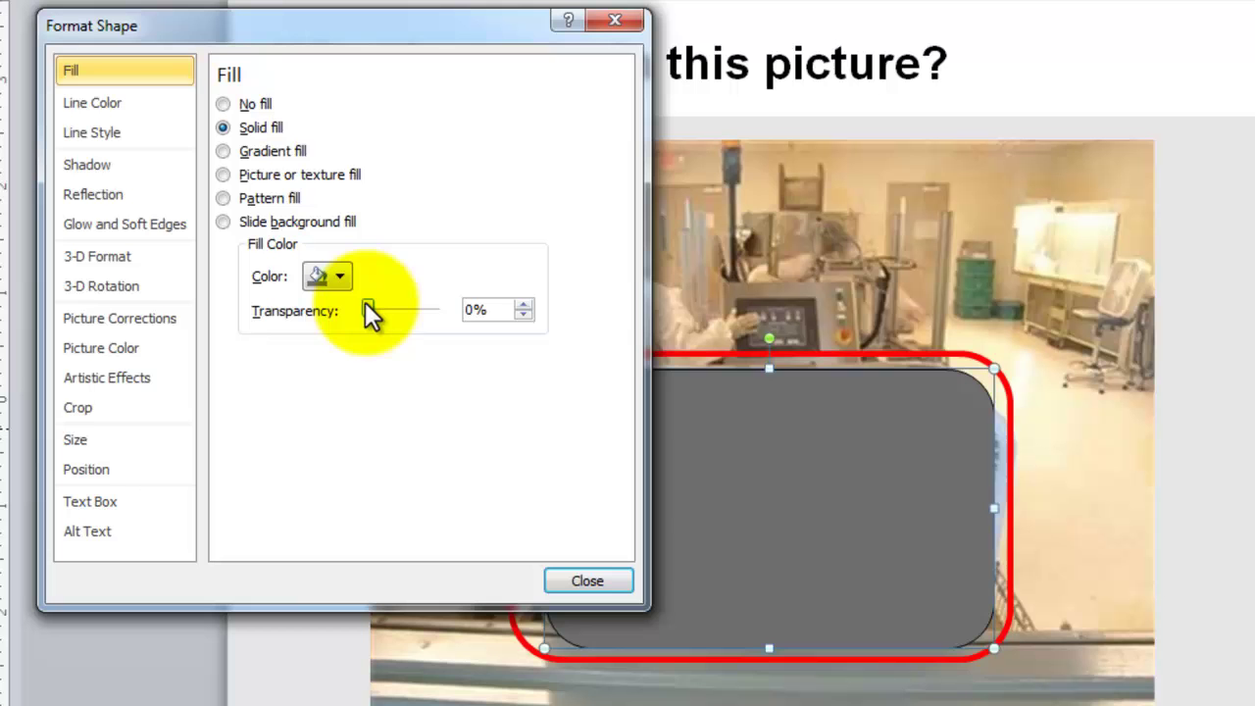
{"action": "left_click_drag", "start_coordinate": [382, 317], "coordinate": [461, 313]}
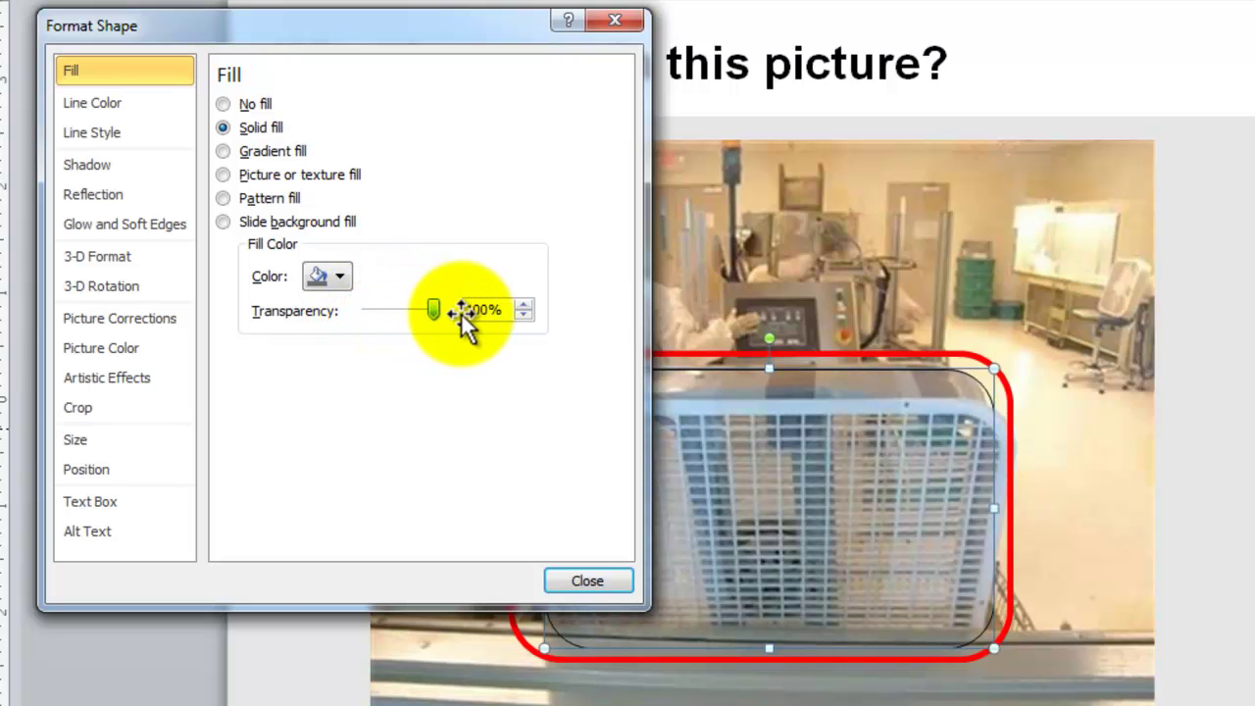
{"action": "left_click", "coordinate": [63, 98]}
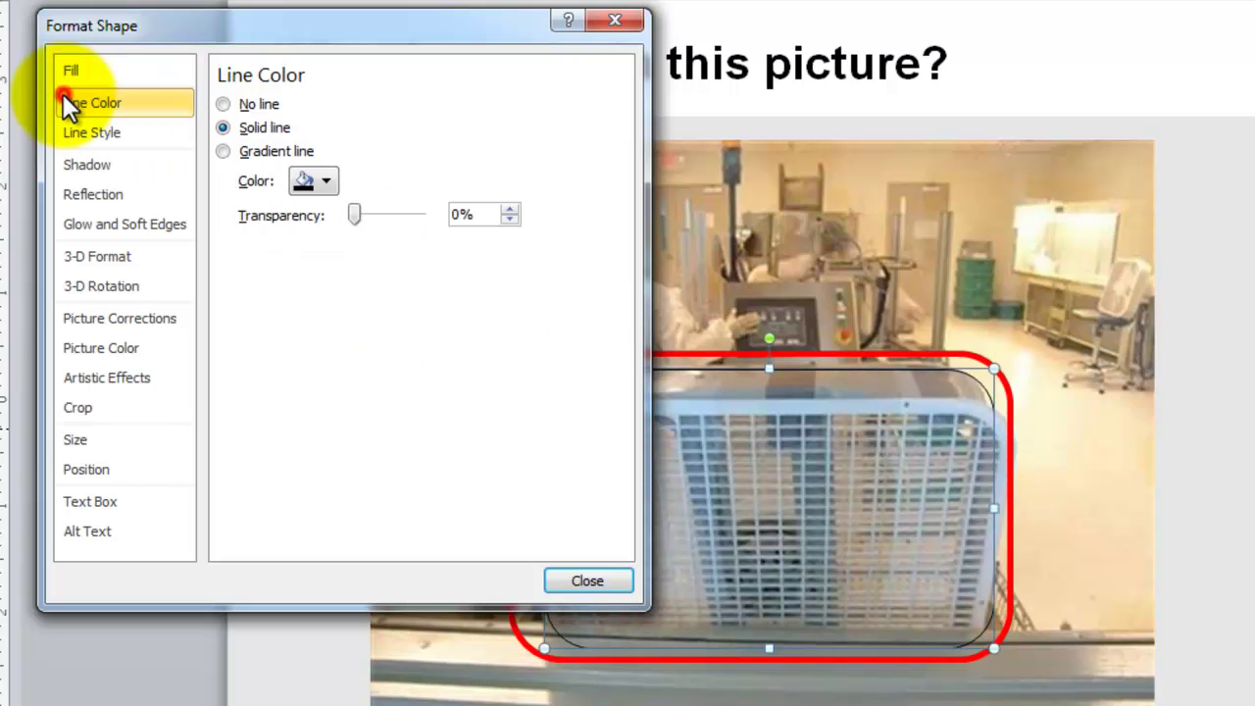
{"action": "left_click", "coordinate": [223, 103]}
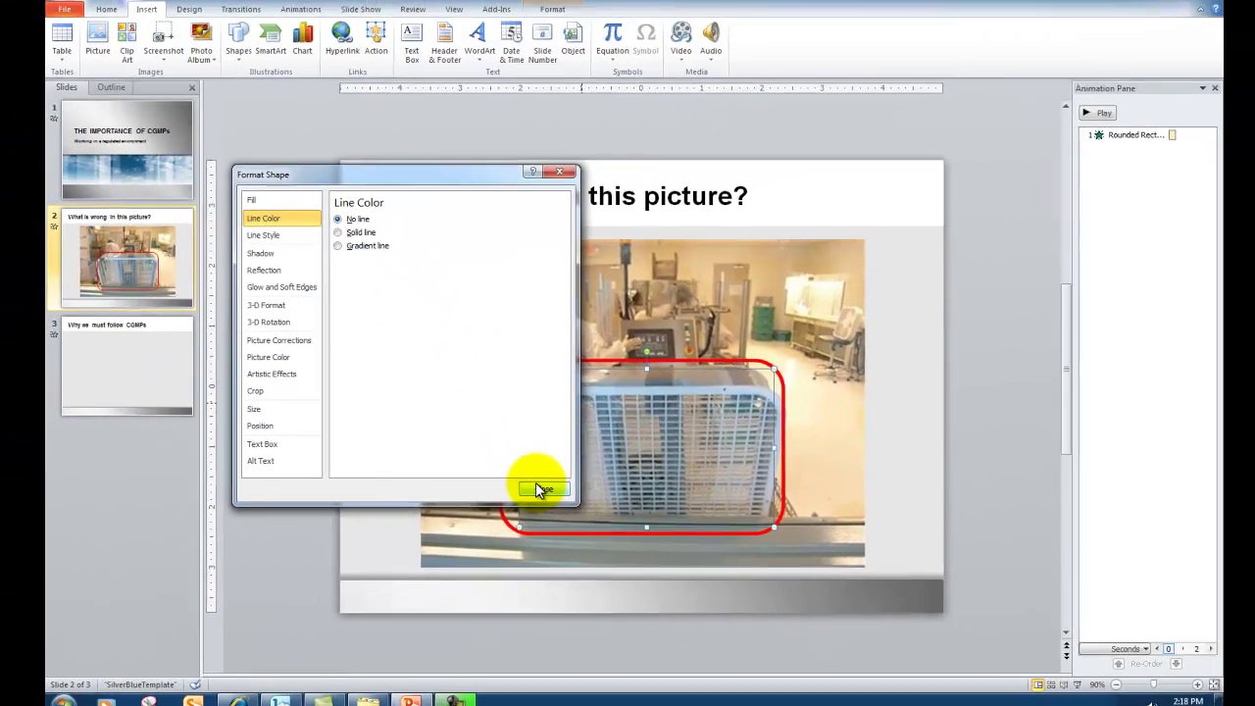
{"action": "left_click", "coordinate": [538, 489]}
Step: Bring the transparent rounded rectangle to the front, above the red frame
{"action": "left_click", "coordinate": [890, 455]}
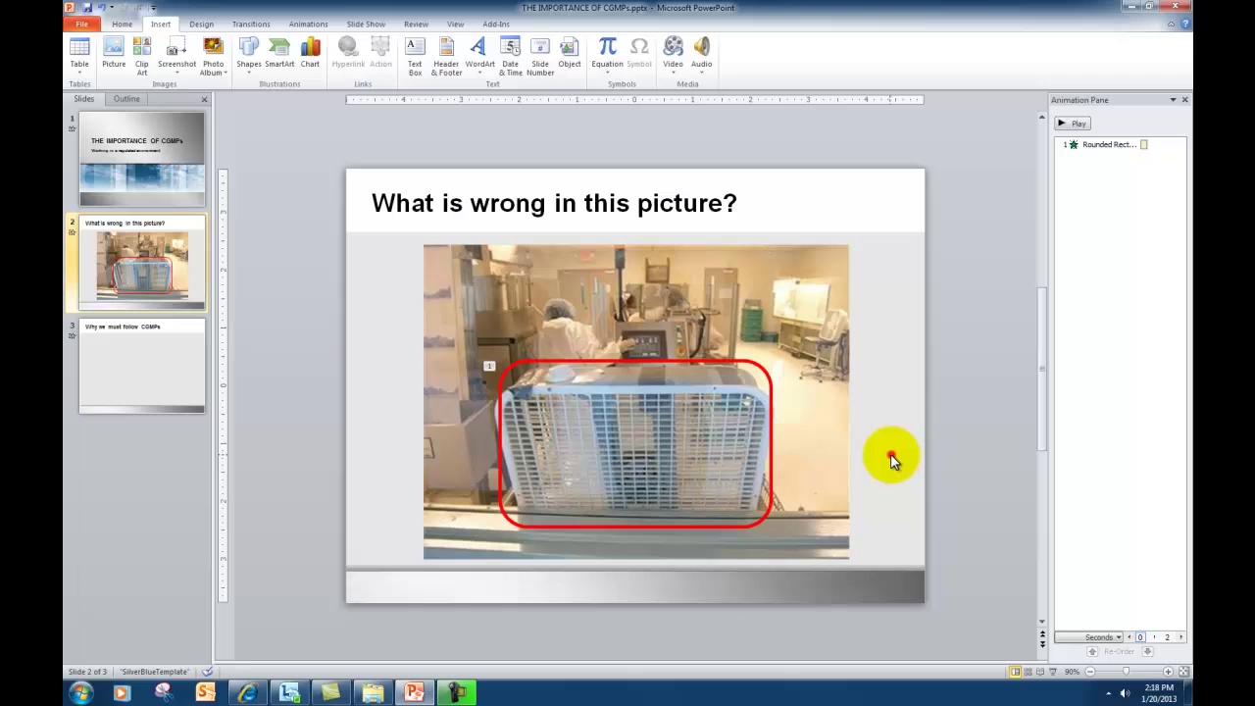
{"action": "left_click", "coordinate": [640, 431]}
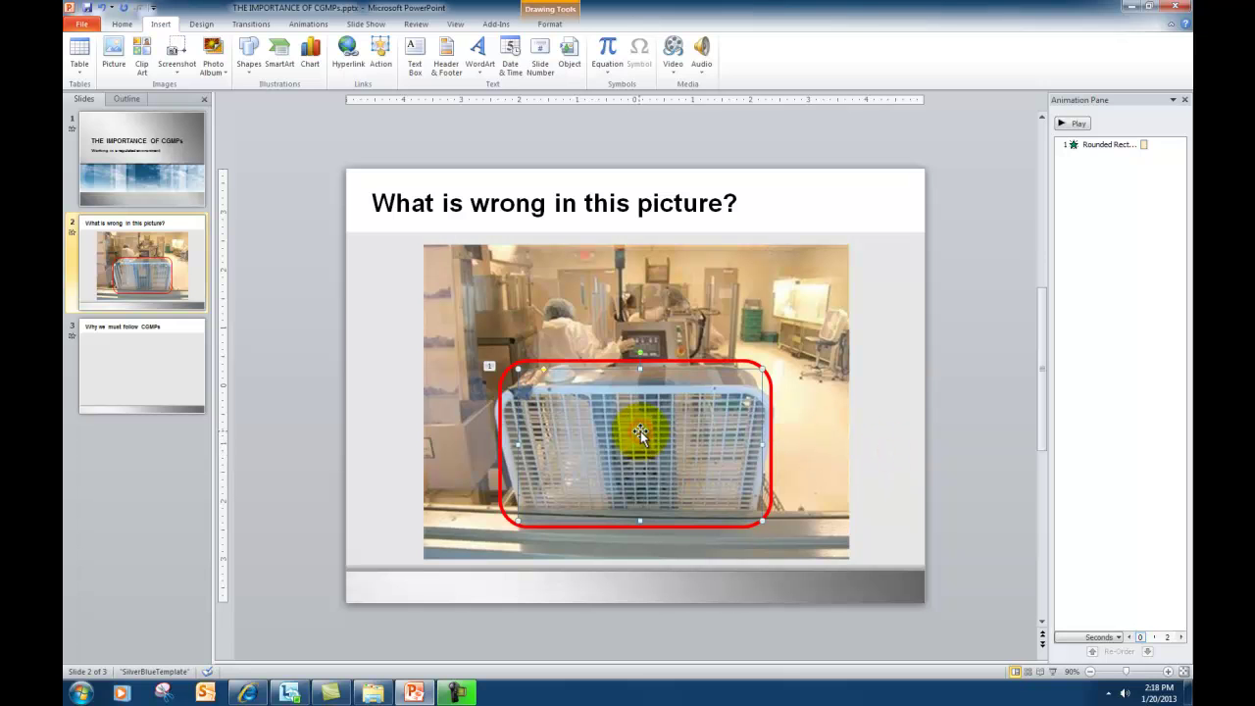
{"action": "left_click", "coordinate": [500, 427]}
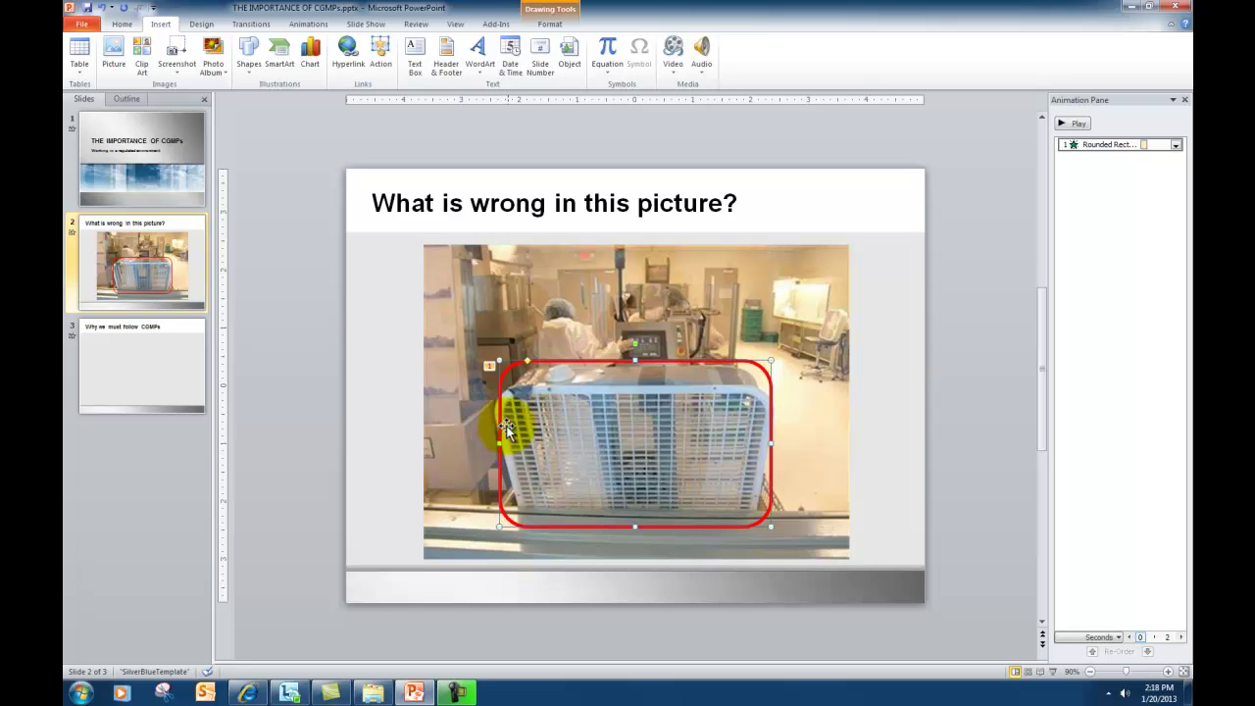
{"action": "left_click", "coordinate": [613, 424]}
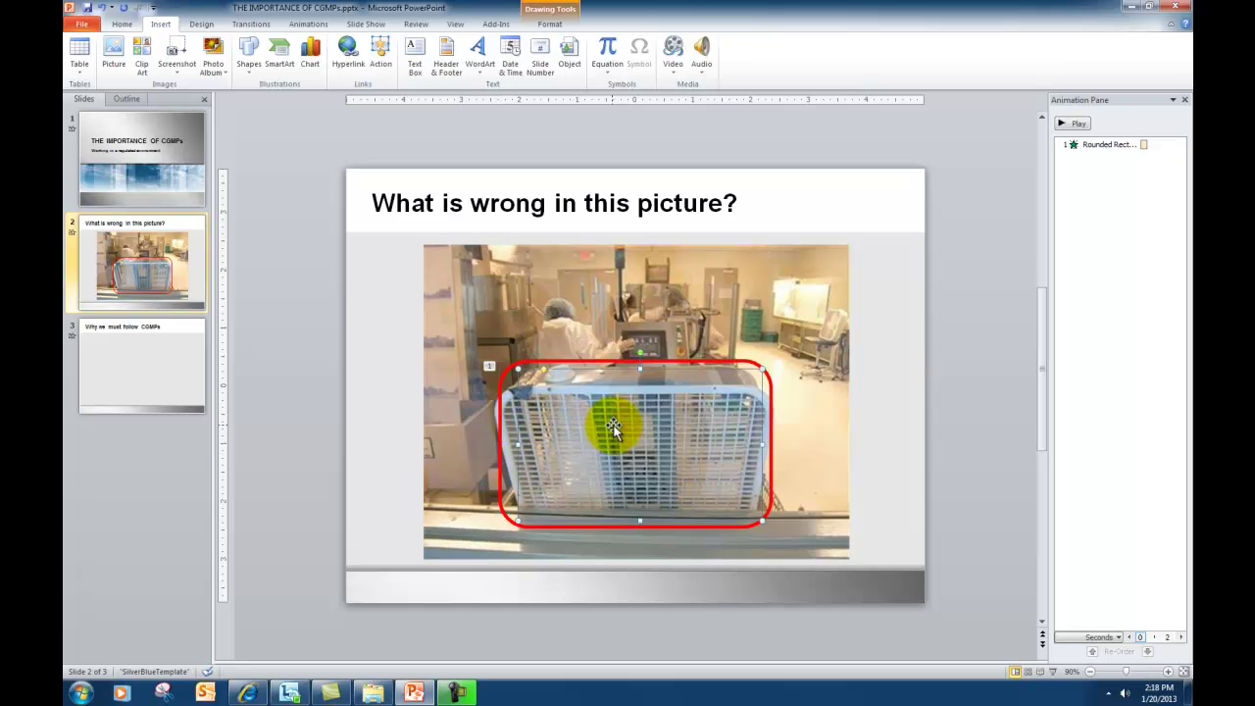
{"action": "right_click", "coordinate": [614, 427]}
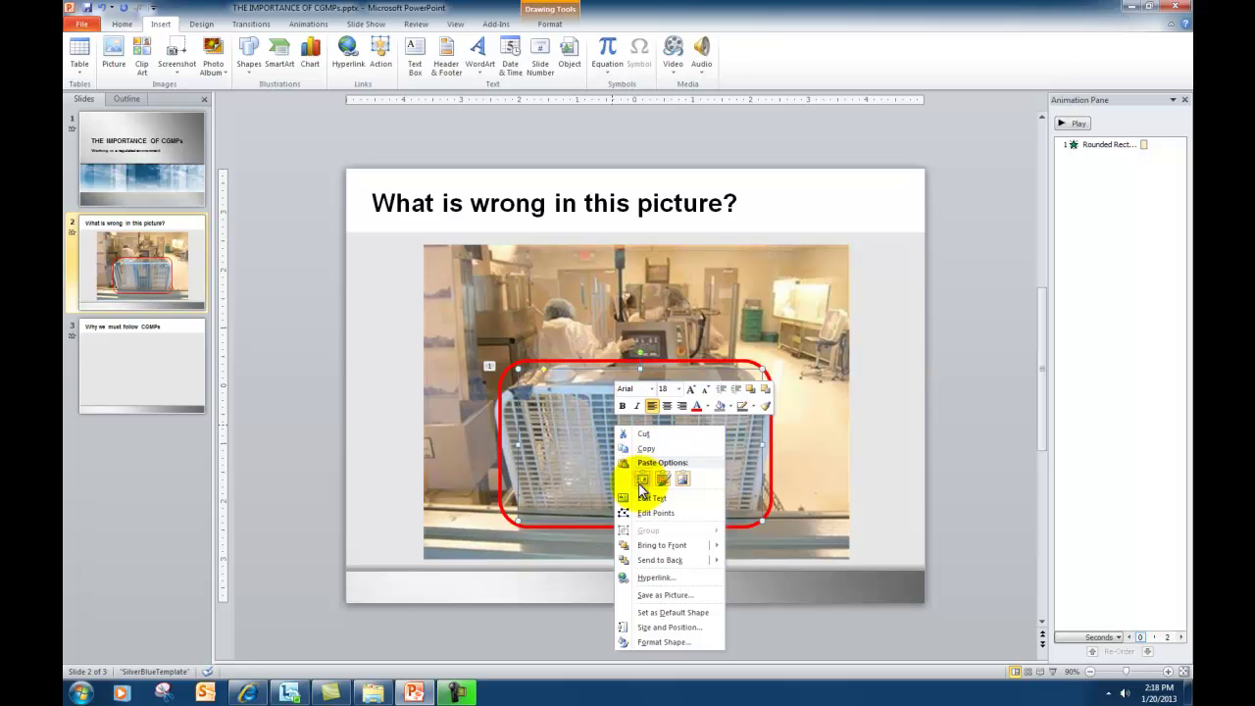
{"action": "mouse_move", "coordinate": [663, 546]}
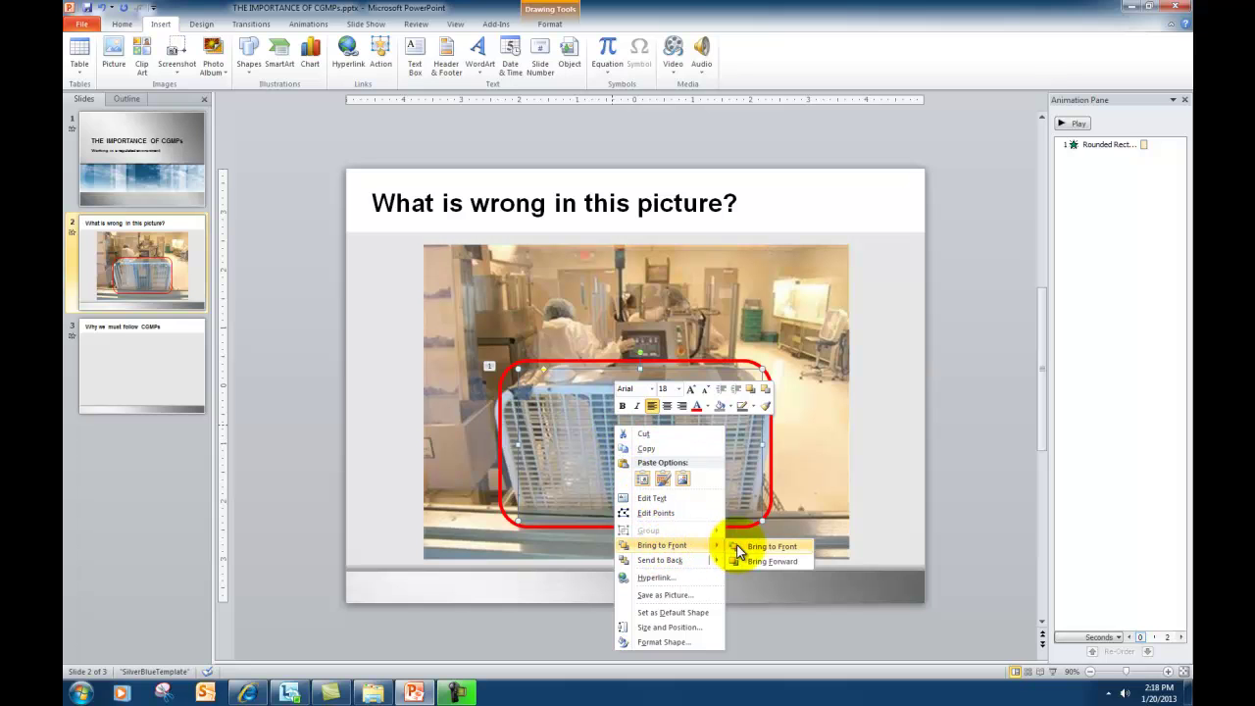
{"action": "left_click", "coordinate": [756, 547]}
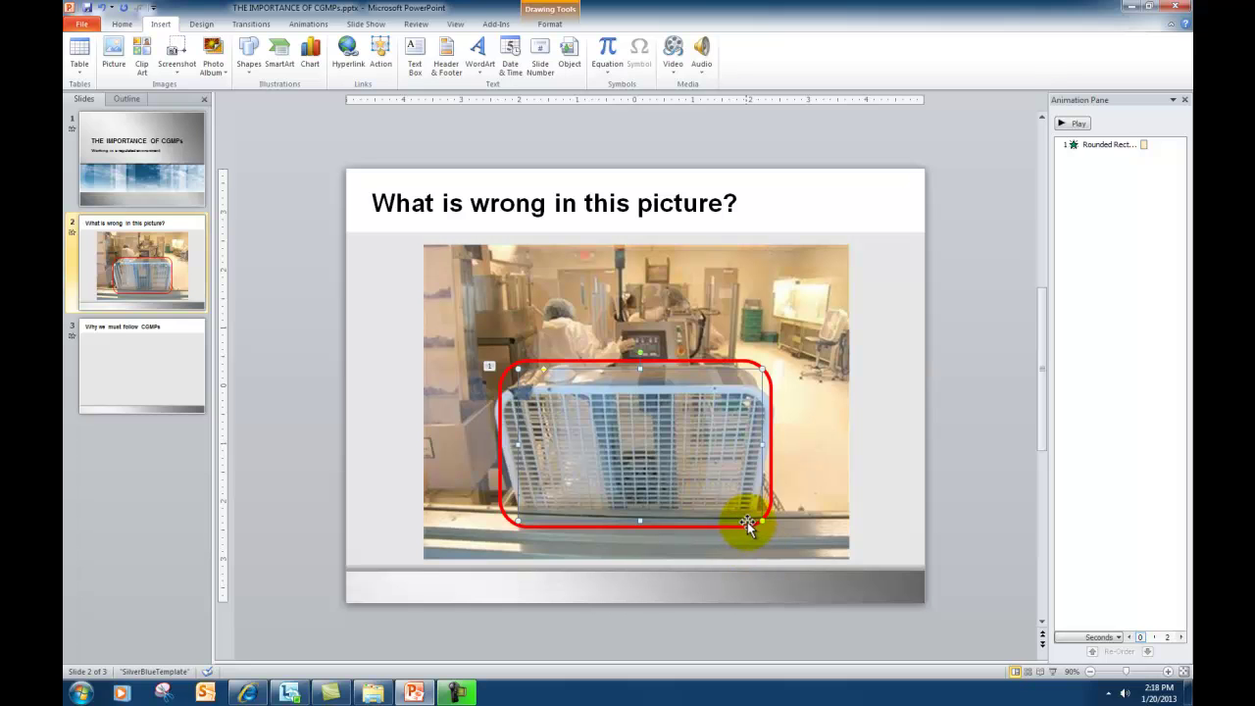
{"action": "left_click", "coordinate": [876, 487]}
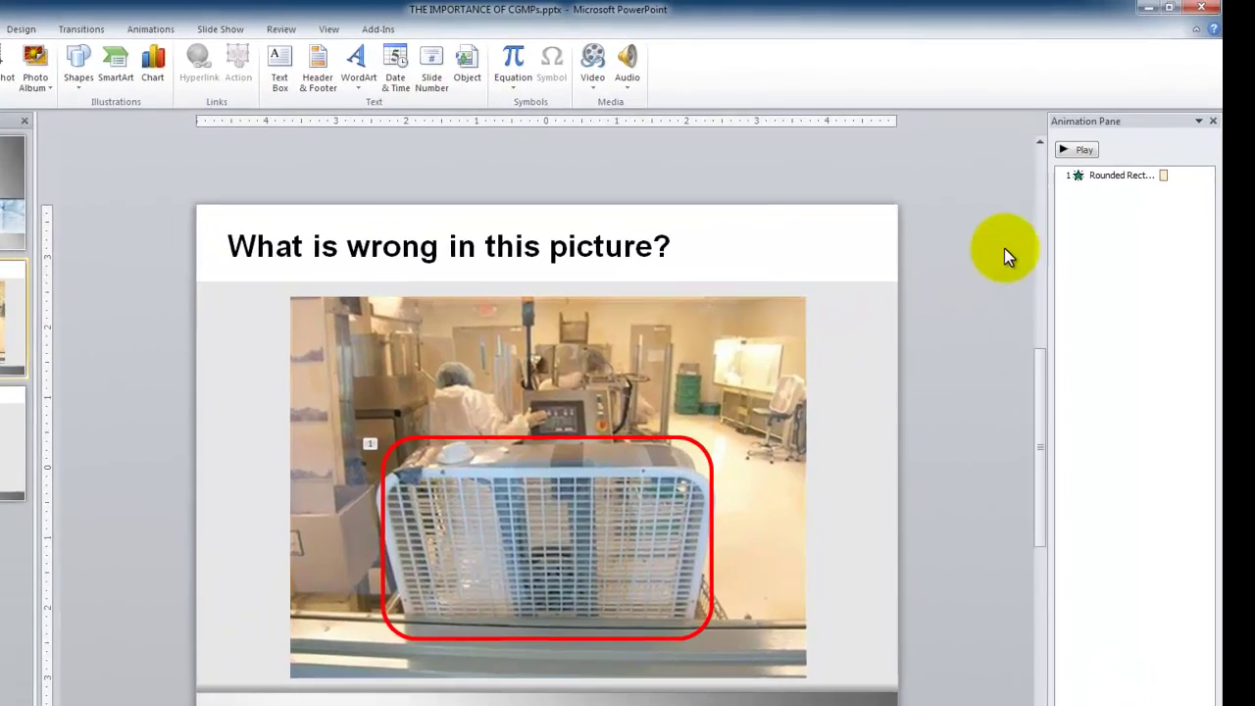
Step: Set the frame's Fade to start on click of Rounded Rectangle 8
{"action": "left_click", "coordinate": [1084, 175]}
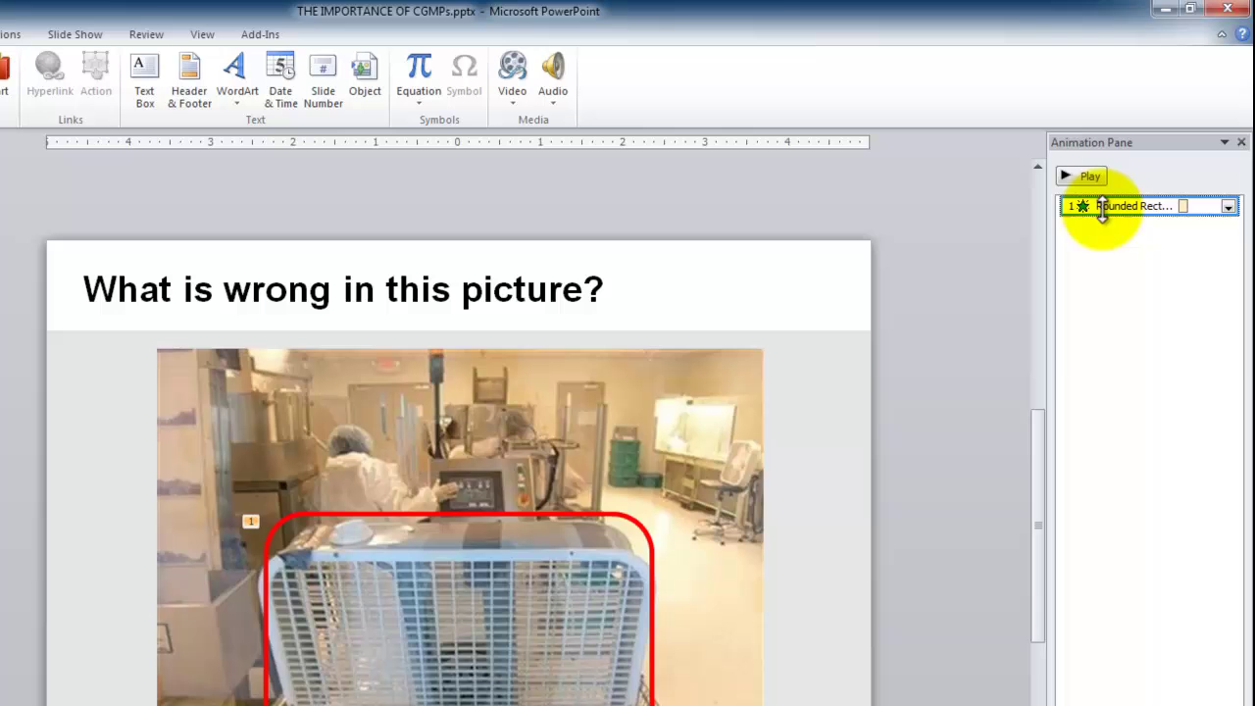
{"action": "right_click", "coordinate": [1102, 208]}
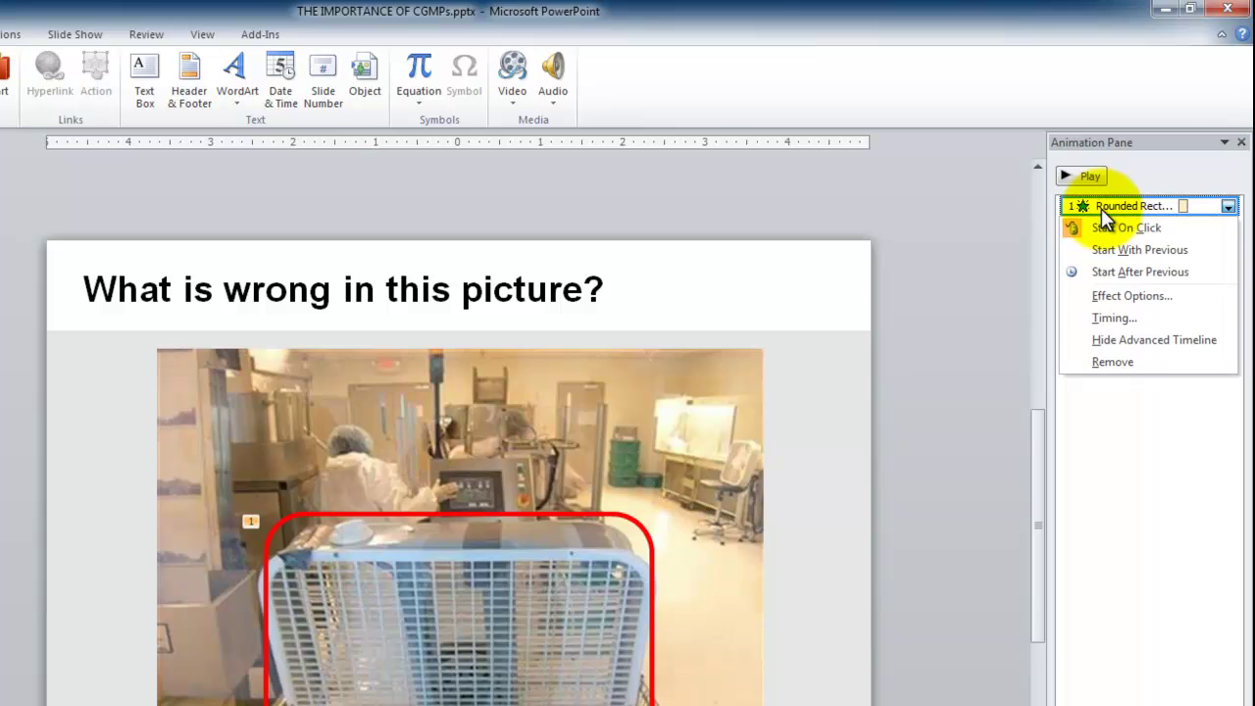
{"action": "left_click", "coordinate": [1117, 317]}
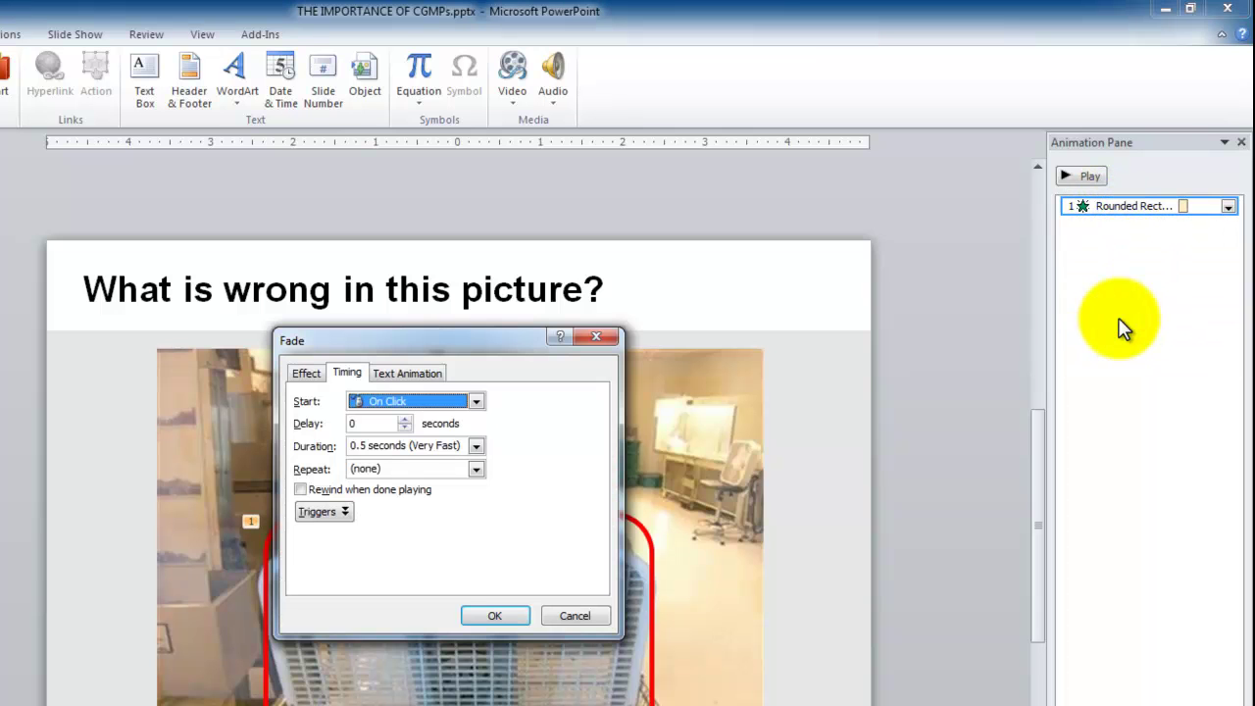
{"action": "left_click", "coordinate": [316, 511]}
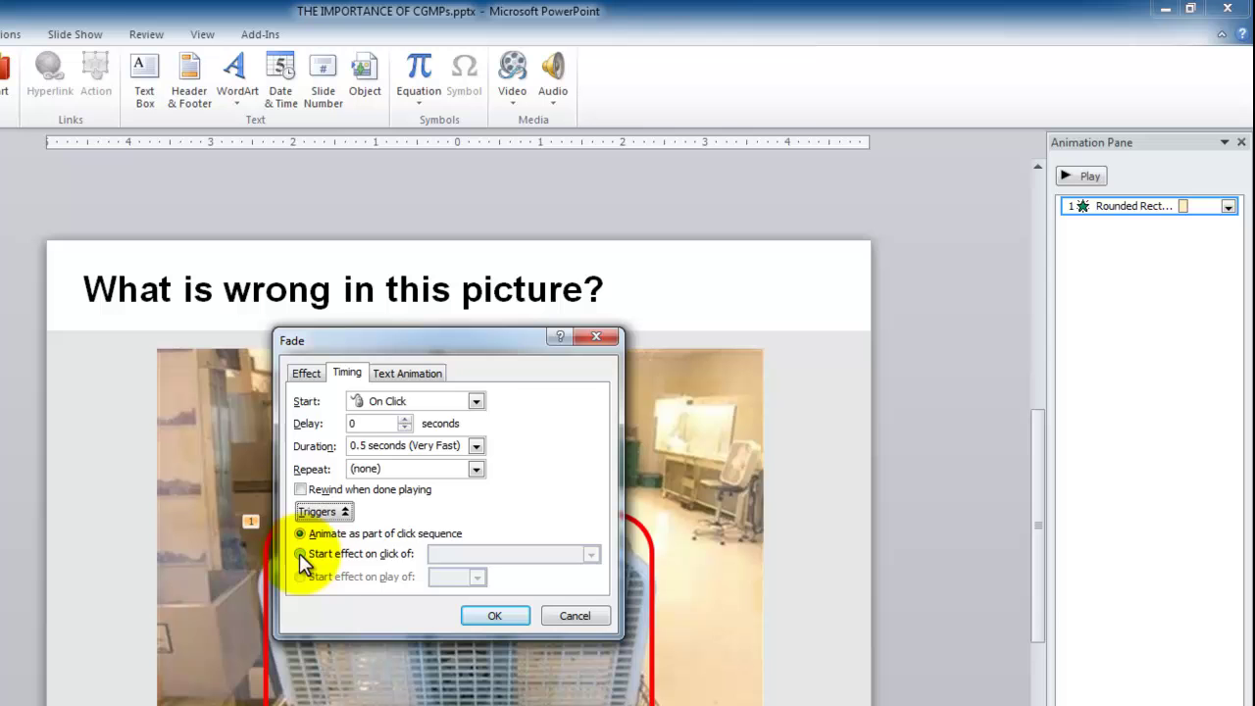
{"action": "left_click", "coordinate": [299, 553]}
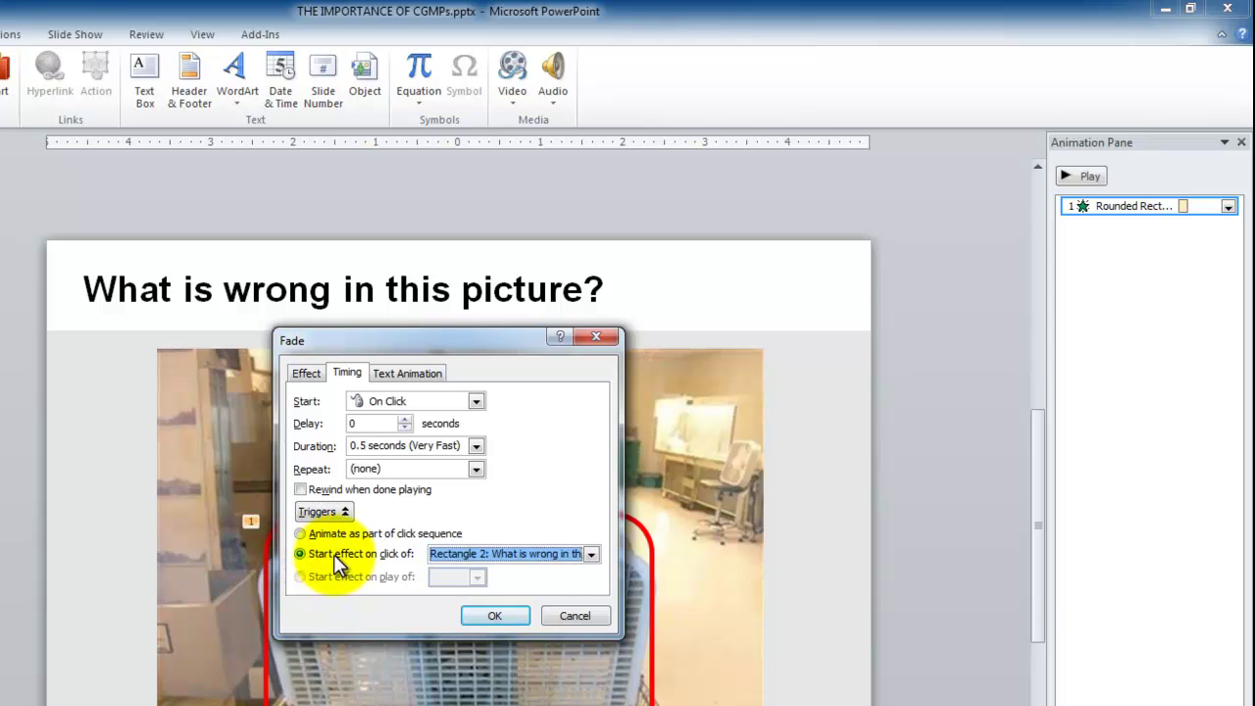
{"action": "left_click", "coordinate": [592, 555]}
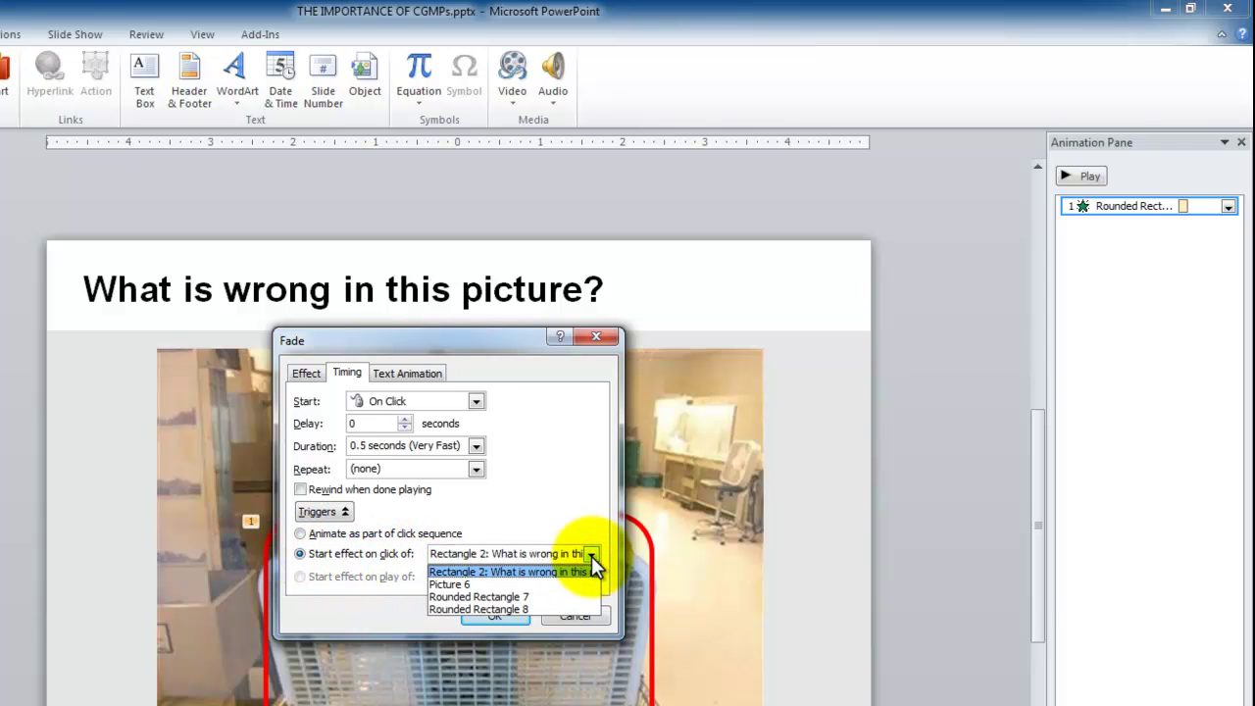
{"action": "left_click", "coordinate": [504, 607]}
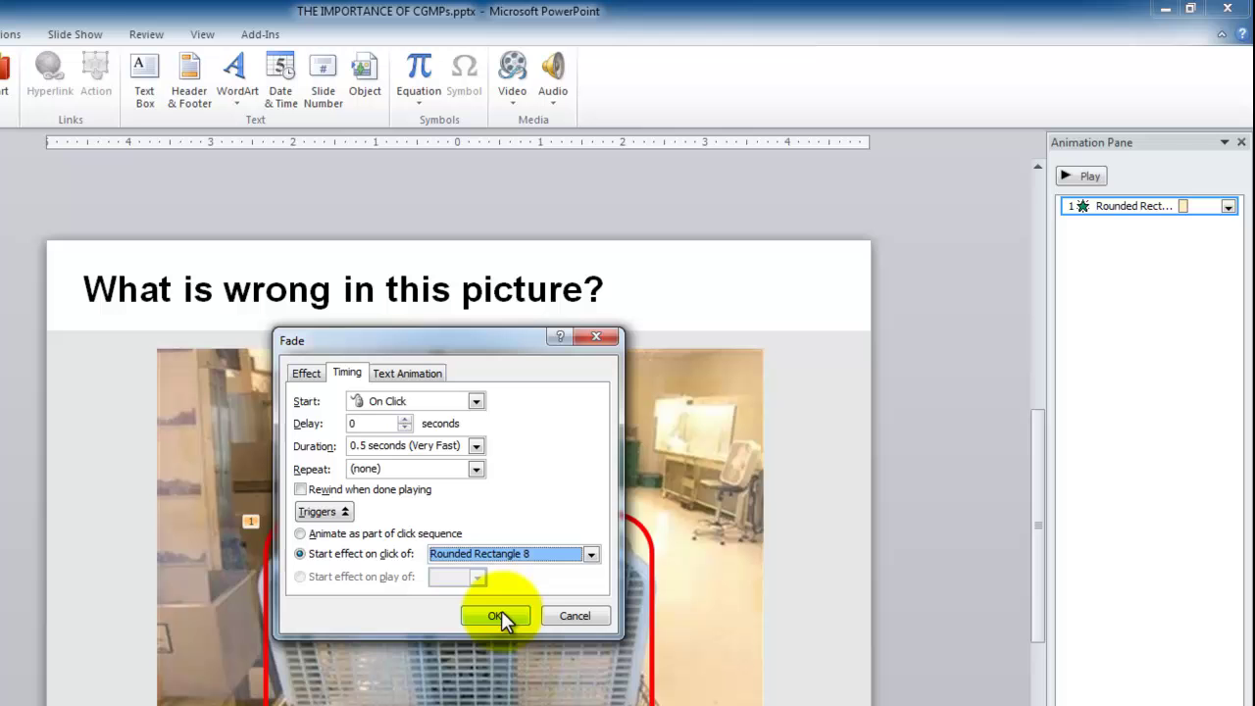
{"action": "left_click", "coordinate": [501, 611]}
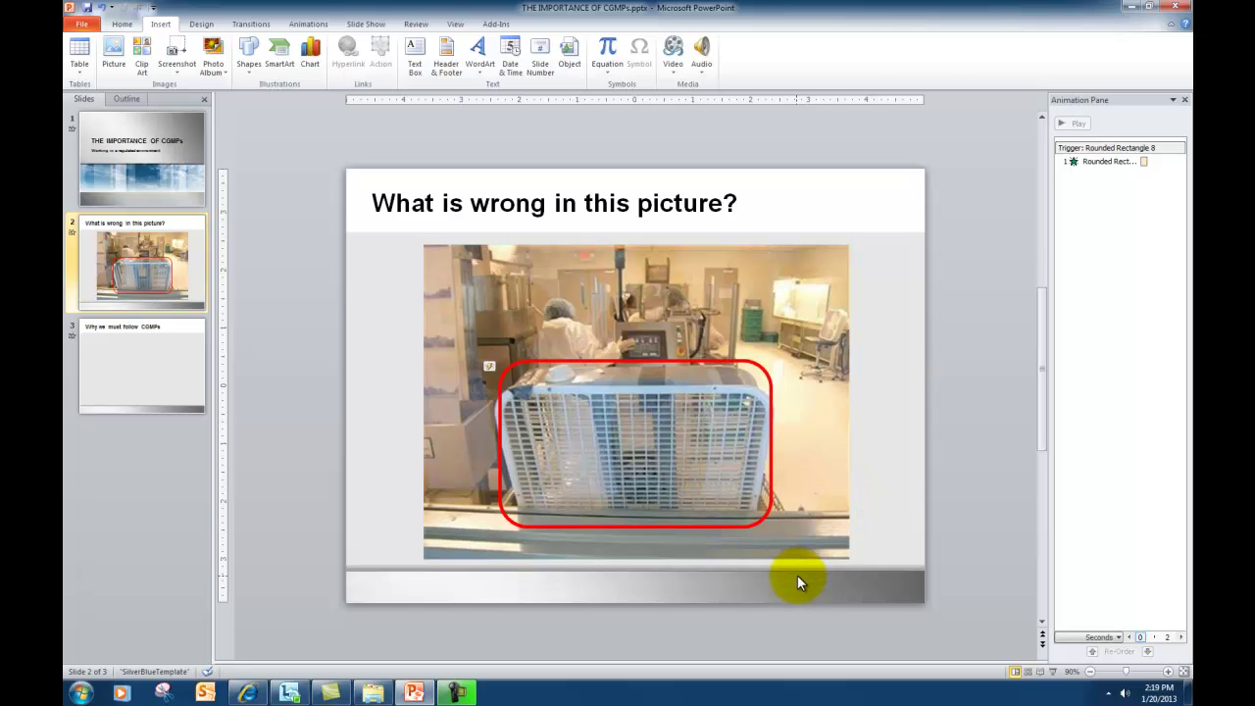
Step: Copy the red frame with its trigger shape and paste a duplicate
{"action": "mouse_move", "coordinate": [797, 574]}
{"action": "left_mouse_down"}
{"action": "mouse_move", "coordinate": [505, 337]}
{"action": "mouse_move", "coordinate": [454, 331]}
{"action": "left_mouse_up"}
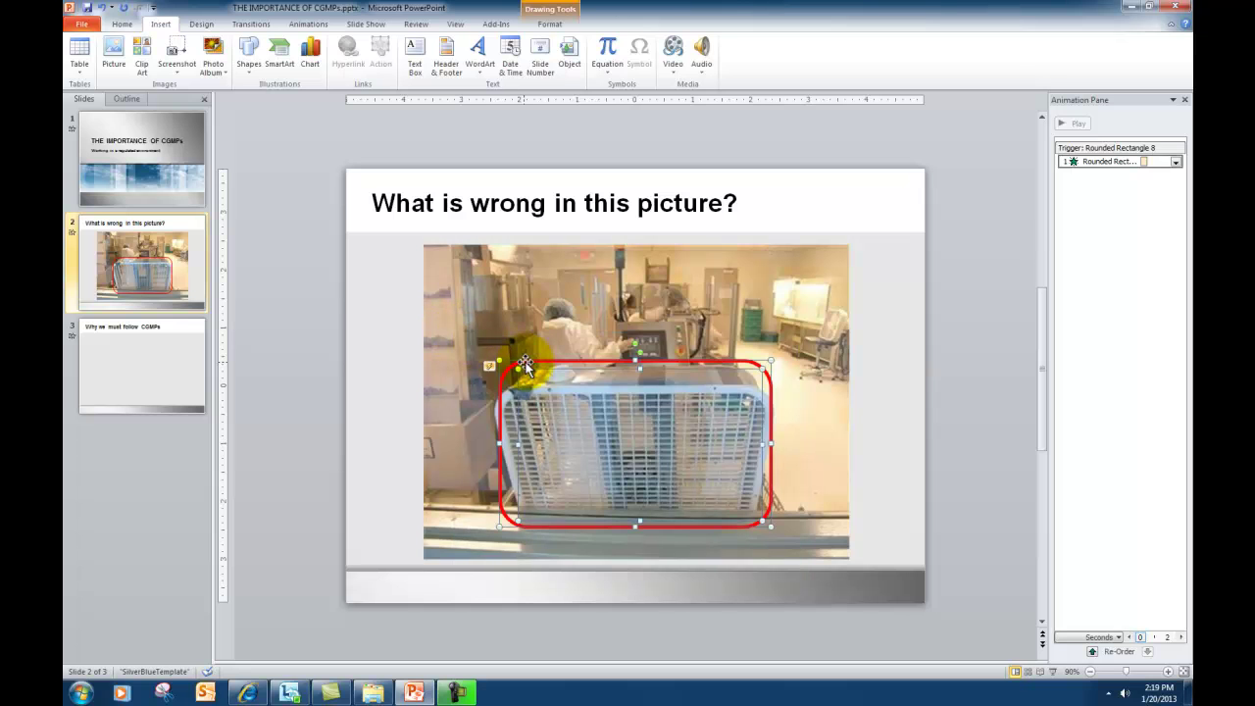
{"action": "right_click", "coordinate": [525, 363]}
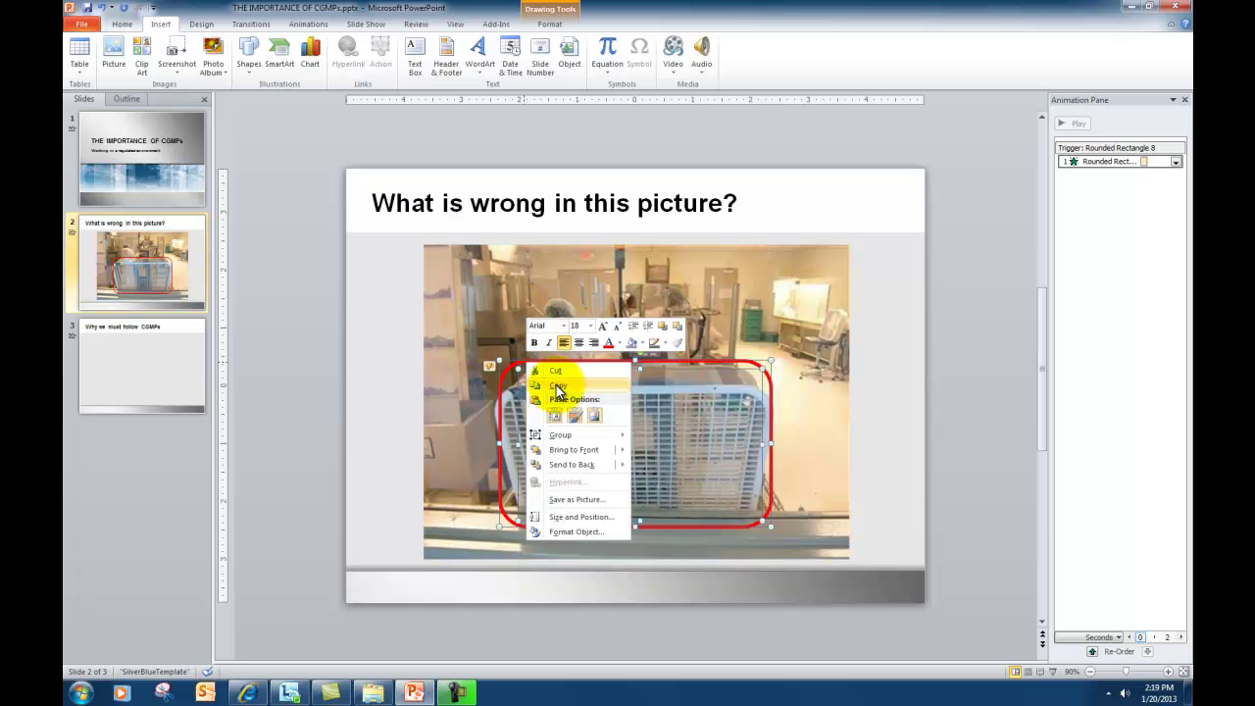
{"action": "left_click", "coordinate": [555, 388]}
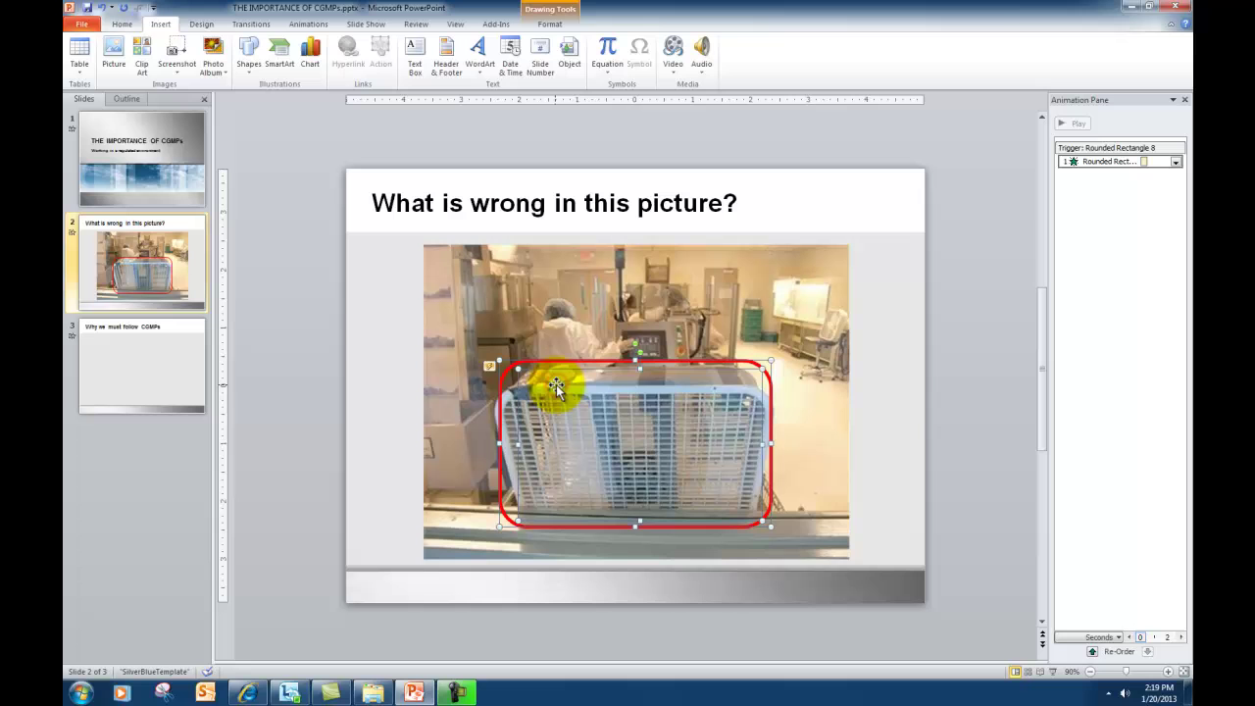
{"action": "left_click", "coordinate": [895, 400]}
{"action": "right_click", "coordinate": [895, 400]}
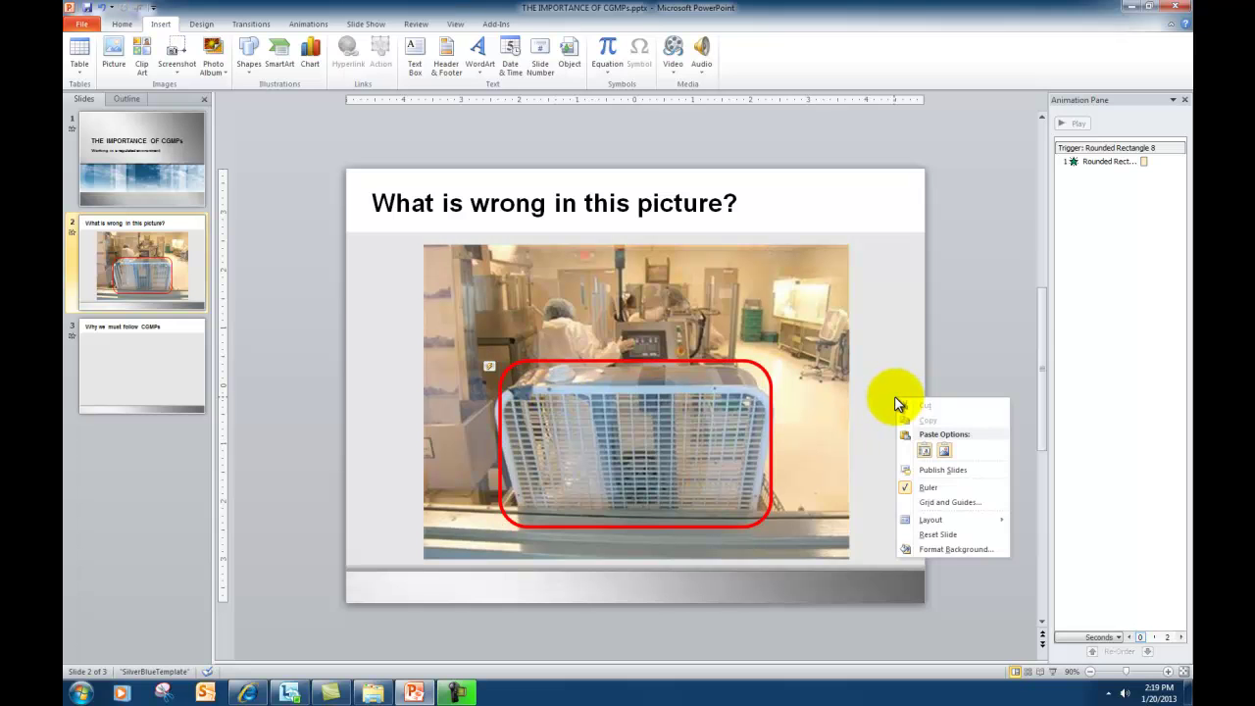
{"action": "left_click", "coordinate": [922, 449]}
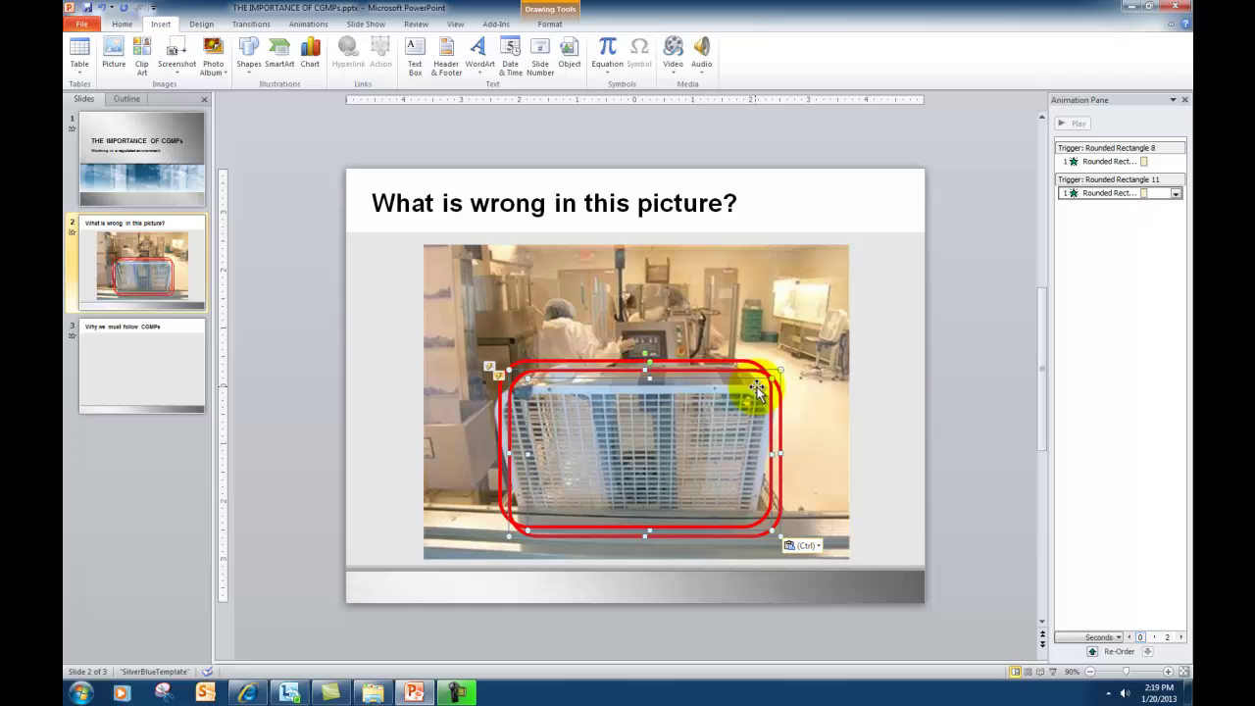
Step: Move the pasted frame and trigger over the green containers at upper right
{"action": "mouse_move", "coordinate": [714, 370]}
{"action": "left_mouse_down"}
{"action": "mouse_move", "coordinate": [878, 216]}
{"action": "mouse_move", "coordinate": [867, 202]}
{"action": "mouse_move", "coordinate": [708, 294]}
{"action": "mouse_move", "coordinate": [799, 284]}
{"action": "left_mouse_up"}
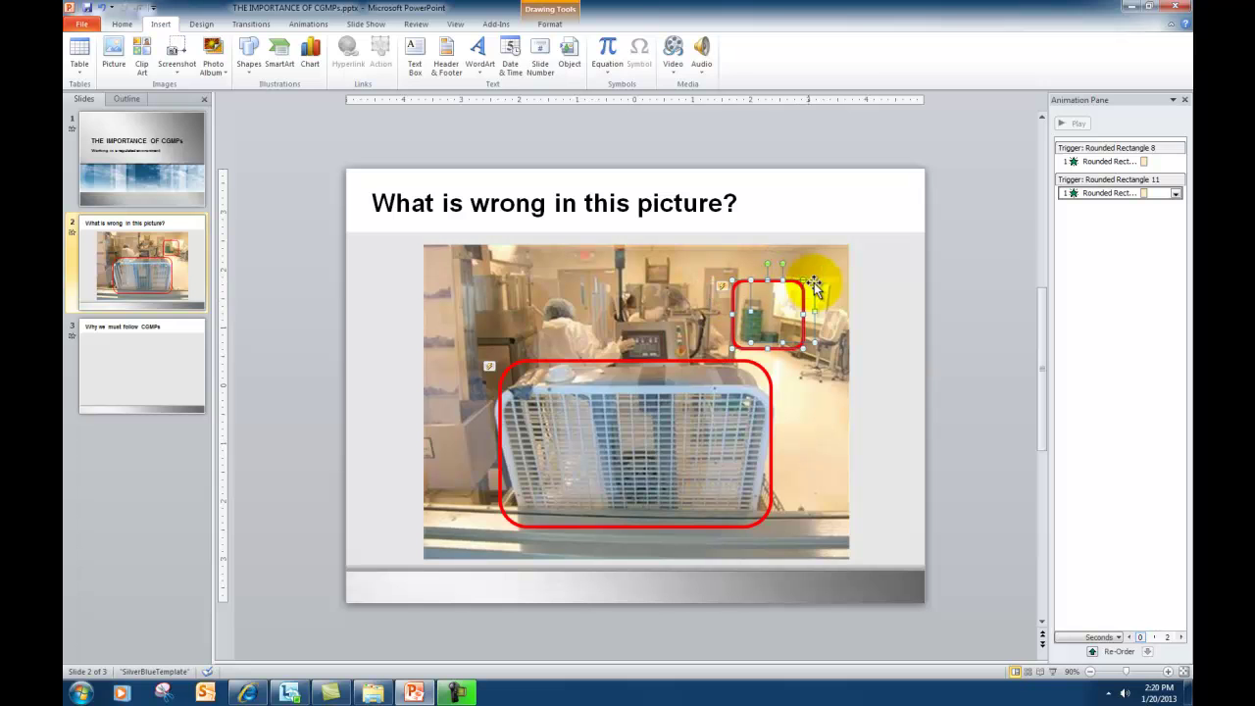
{"action": "left_click", "coordinate": [880, 300]}
{"action": "left_click", "coordinate": [813, 306]}
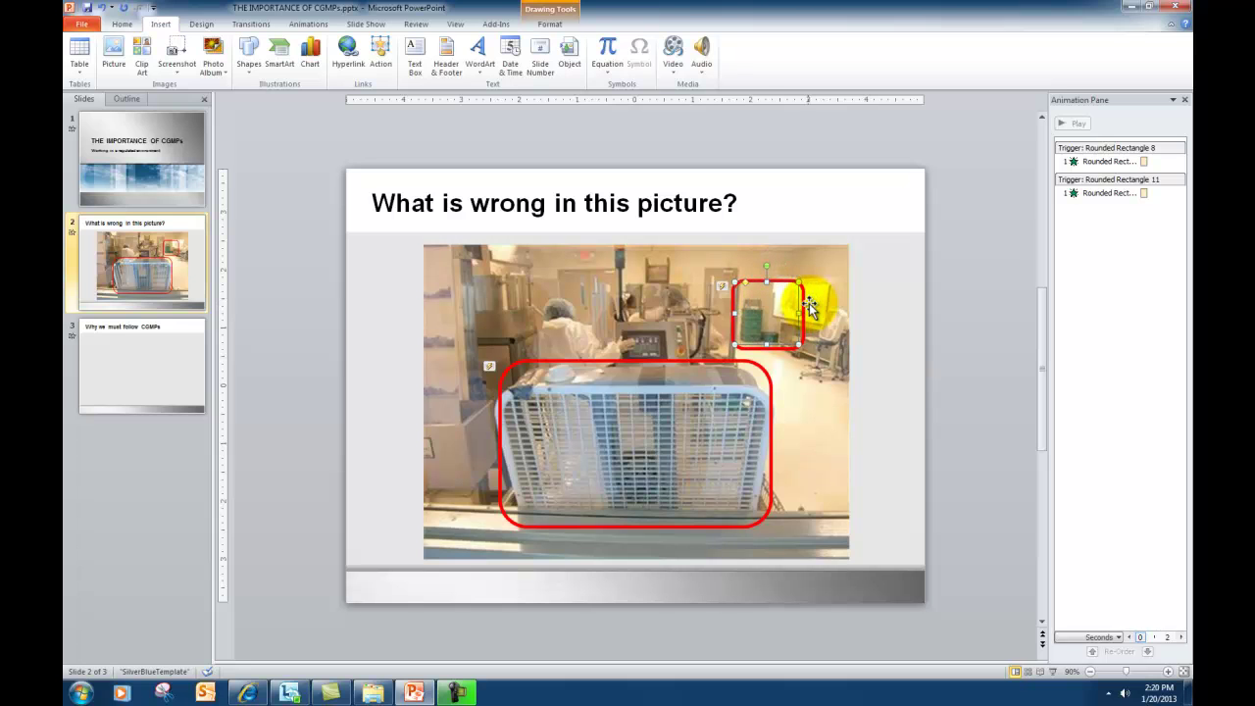
{"action": "left_click", "coordinate": [905, 317]}
{"action": "left_click_drag", "start_coordinate": [873, 364], "coordinate": [712, 277]}
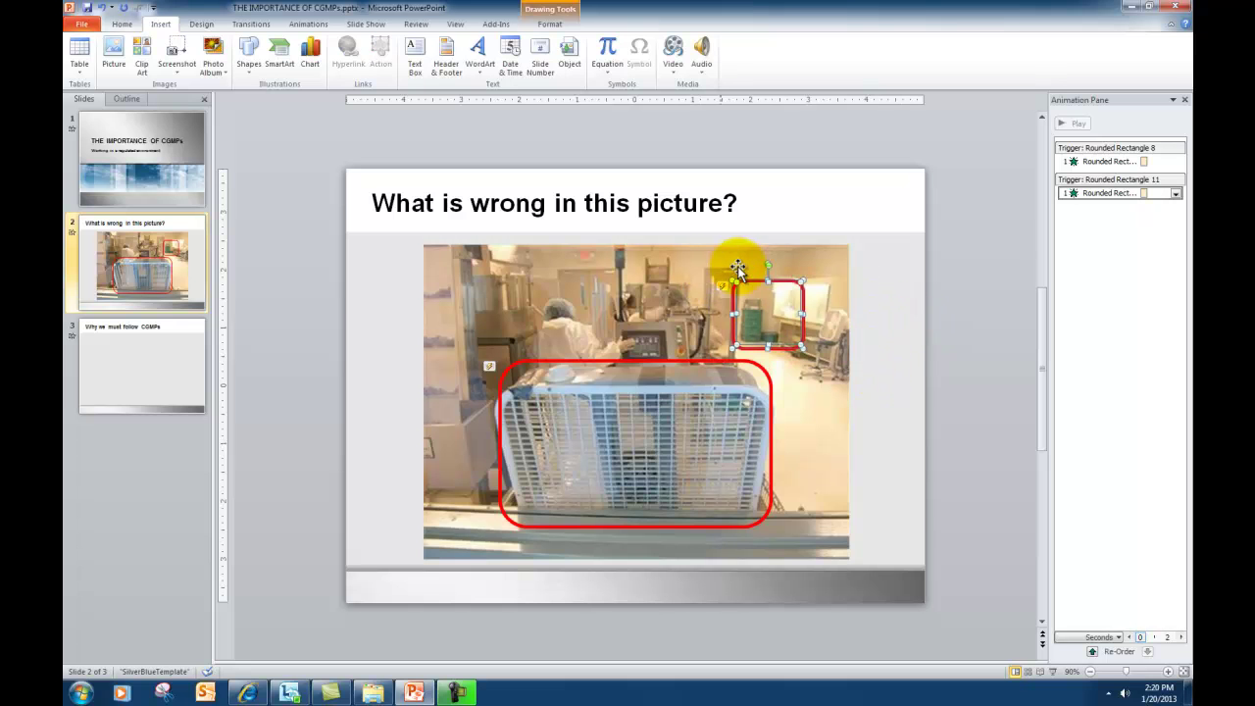
{"action": "key", "text": "Left"}
{"action": "key", "text": "Left"}
{"action": "key", "text": "Left"}
{"action": "key", "text": "Left"}
{"action": "key", "text": "Left"}
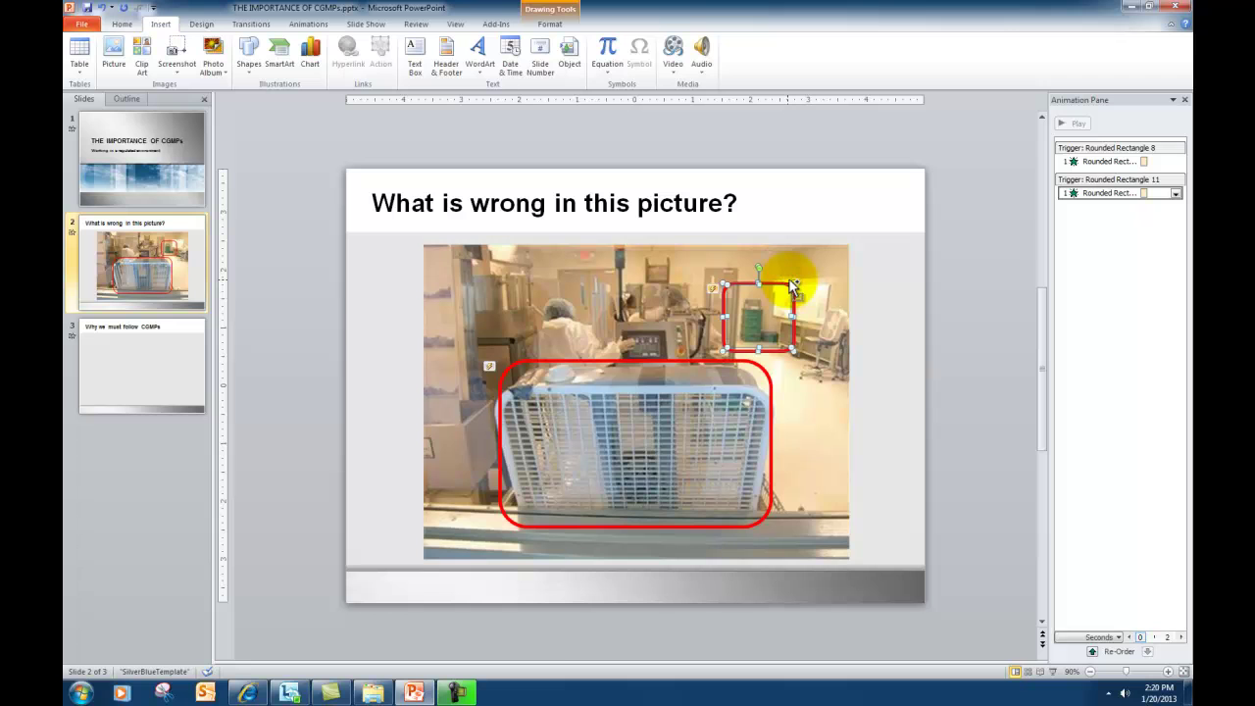
Step: Duplicate the small red frame and position the copy at the picture's top centre
{"action": "right_click", "coordinate": [778, 286]}
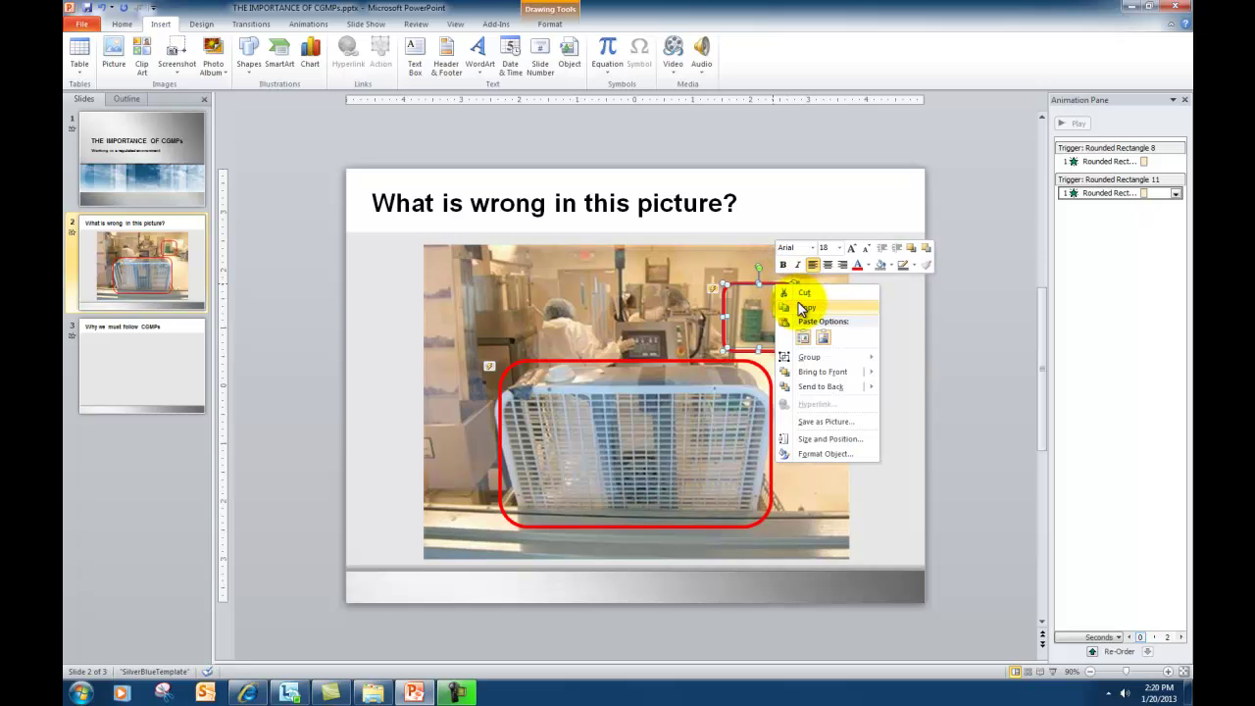
{"action": "left_click", "coordinate": [800, 305]}
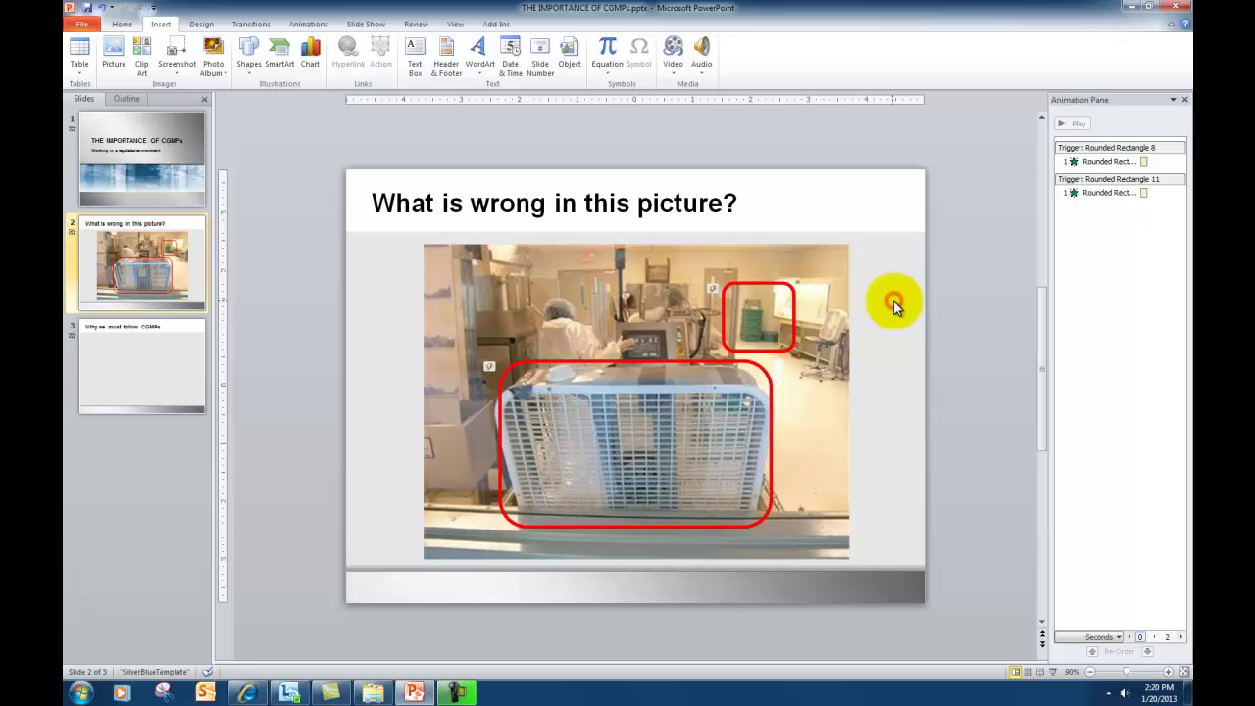
{"action": "right_click", "coordinate": [894, 301]}
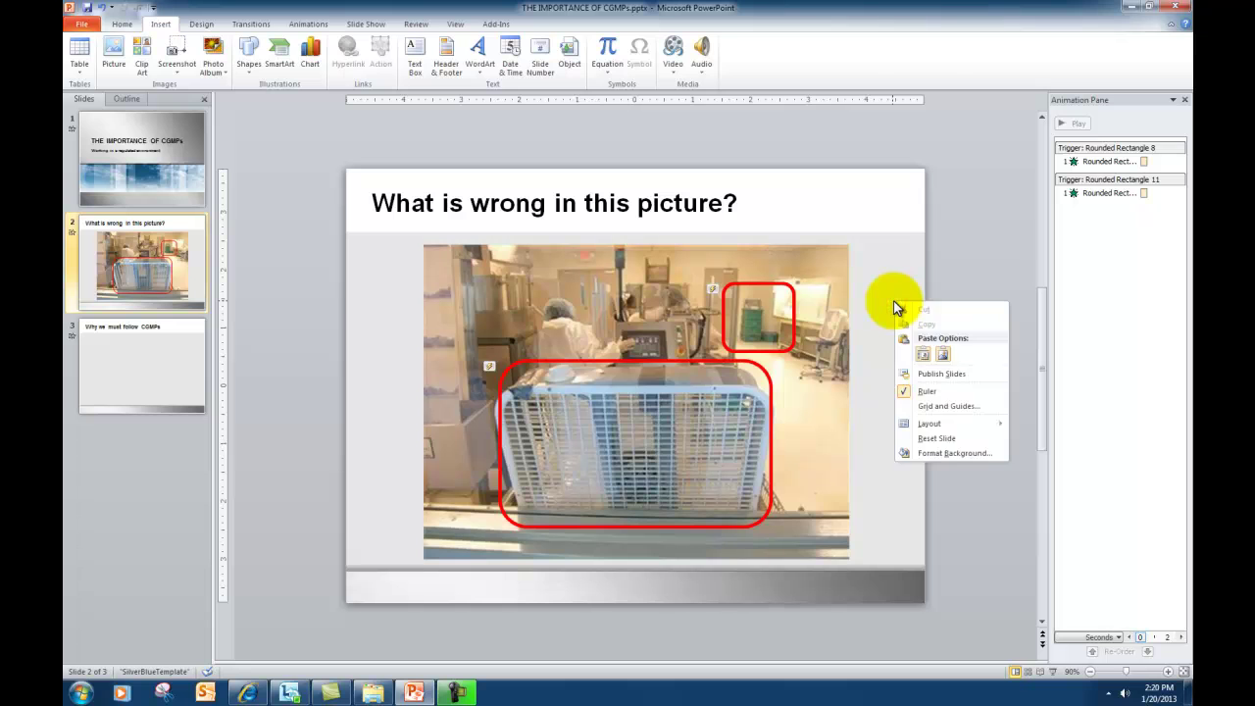
{"action": "left_click", "coordinate": [924, 353]}
{"action": "left_click_drag", "start_coordinate": [791, 296], "coordinate": [677, 243]}
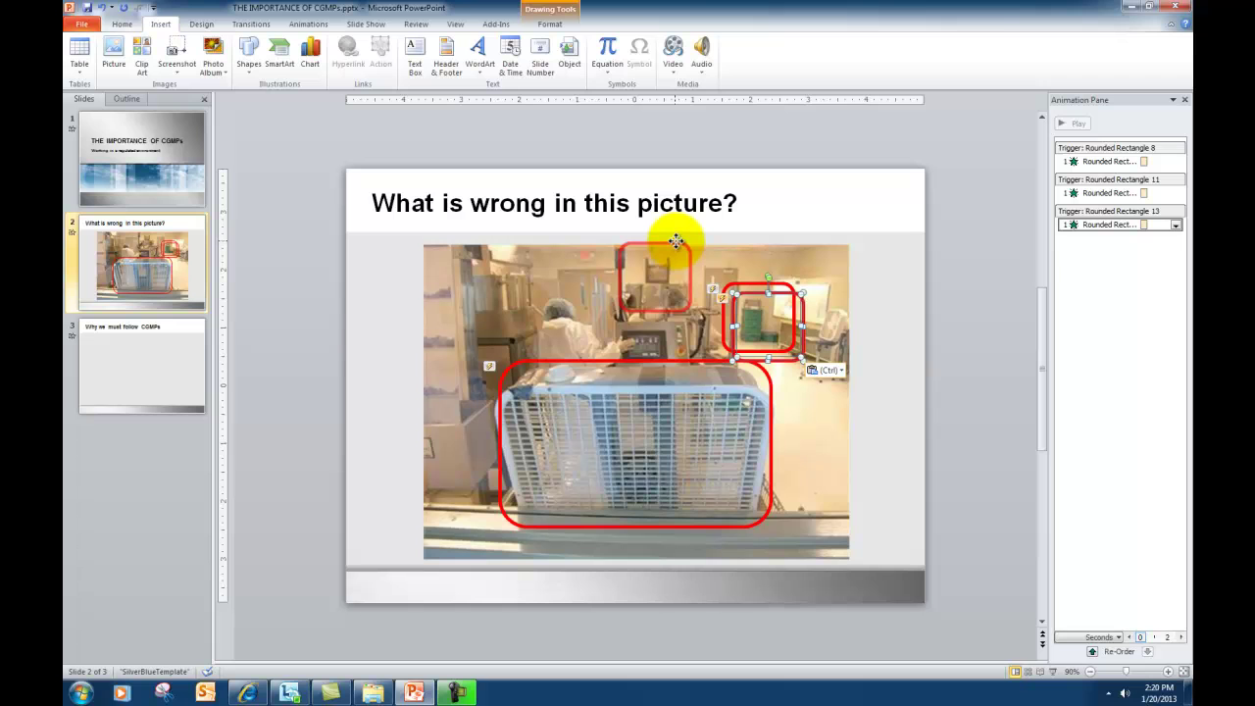
{"action": "mouse_move", "coordinate": [677, 241]}
{"action": "left_mouse_down"}
{"action": "mouse_move", "coordinate": [674, 258]}
{"action": "mouse_move", "coordinate": [689, 257]}
{"action": "mouse_move", "coordinate": [578, 286]}
{"action": "left_mouse_up"}
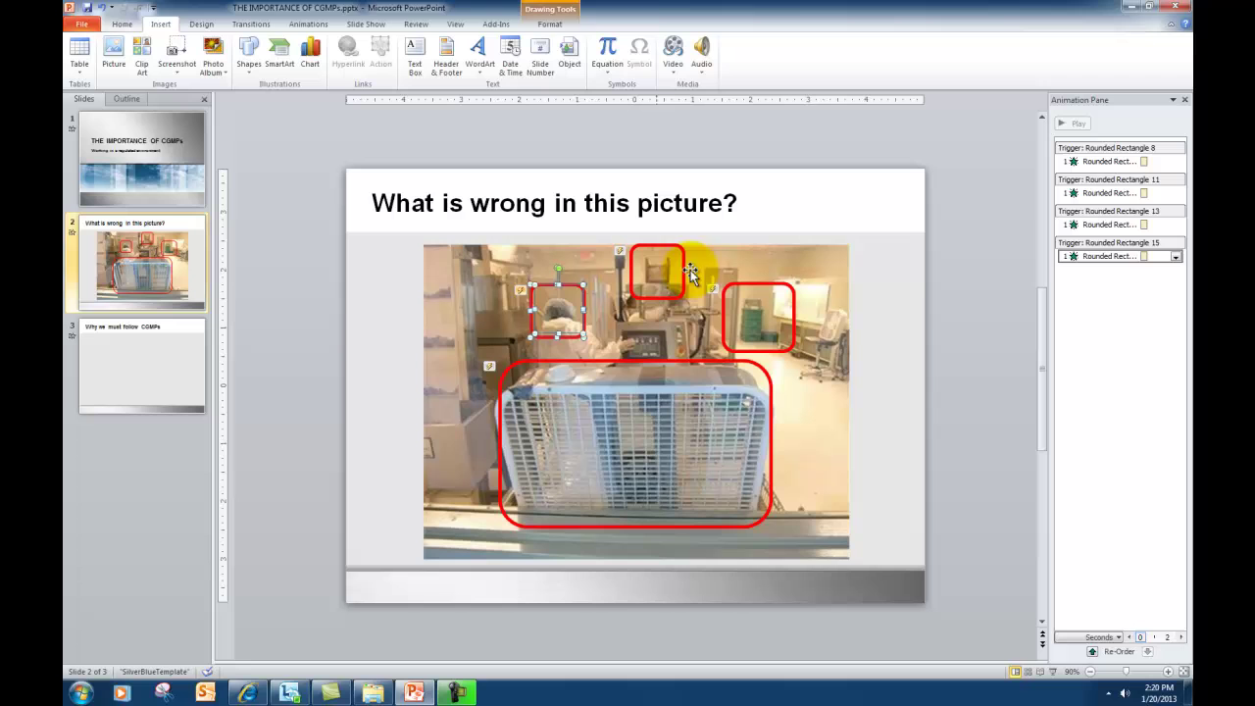
{"action": "left_click", "coordinate": [890, 285]}
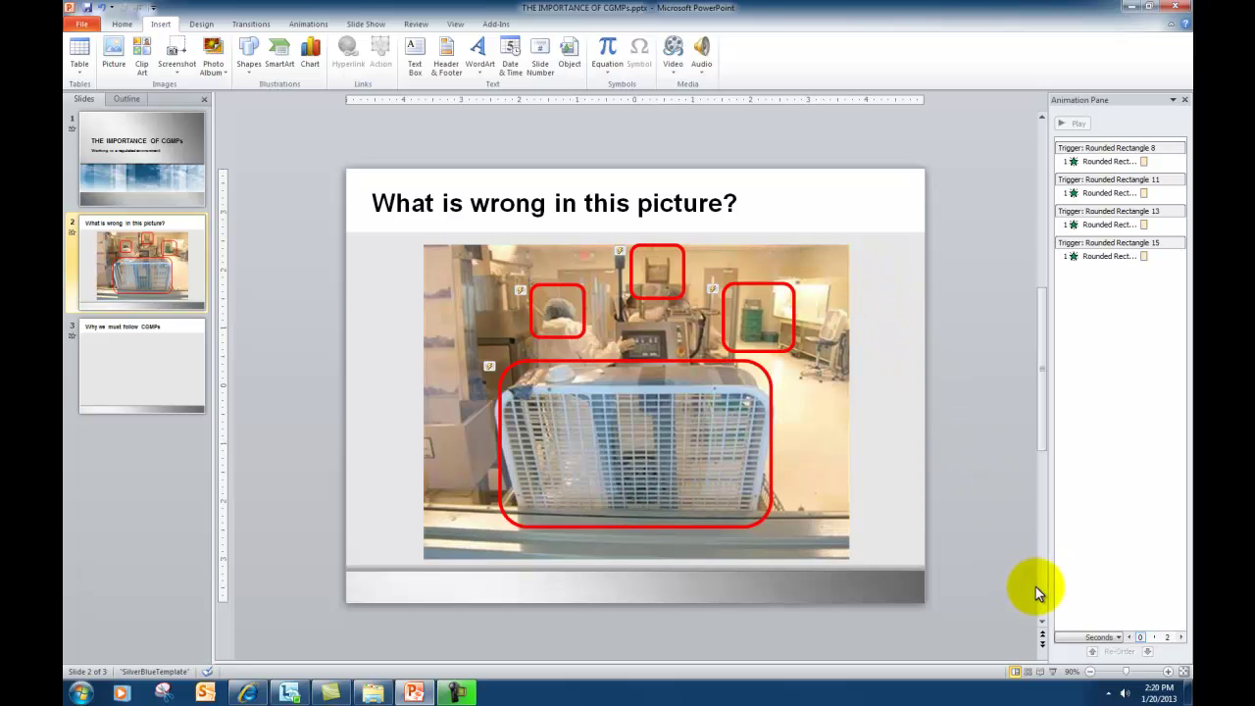
{"action": "left_click", "coordinate": [1054, 672]}
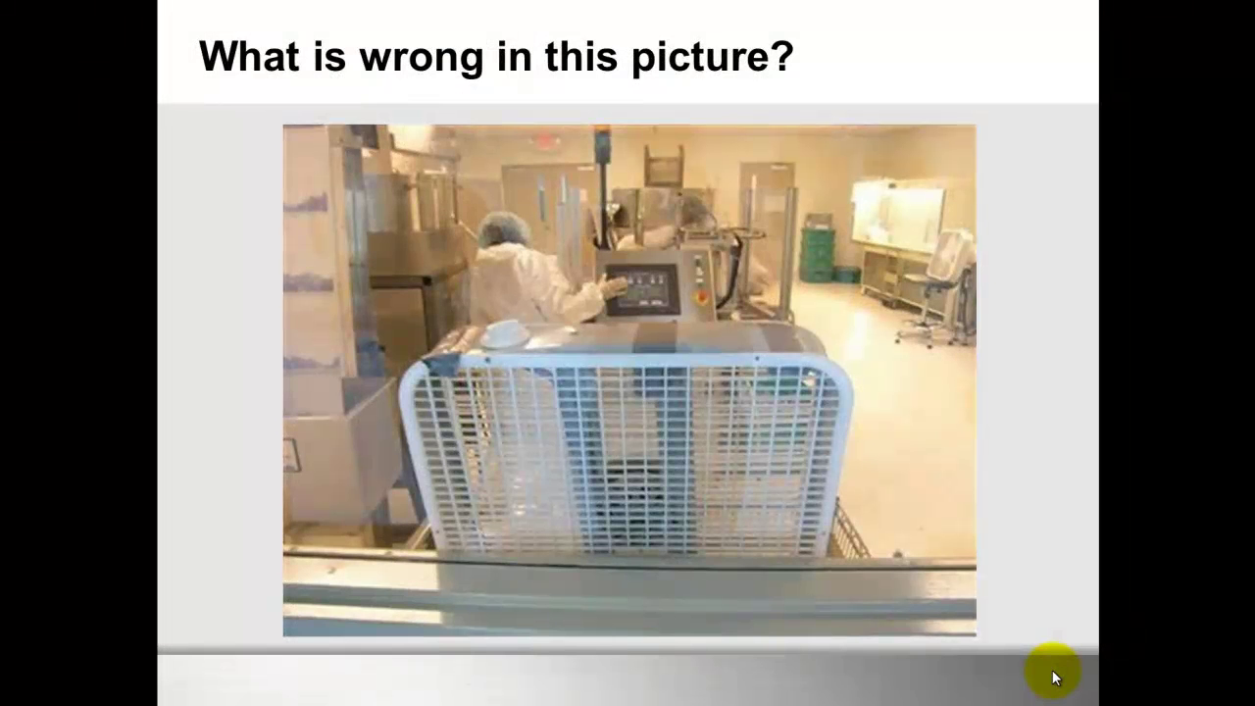